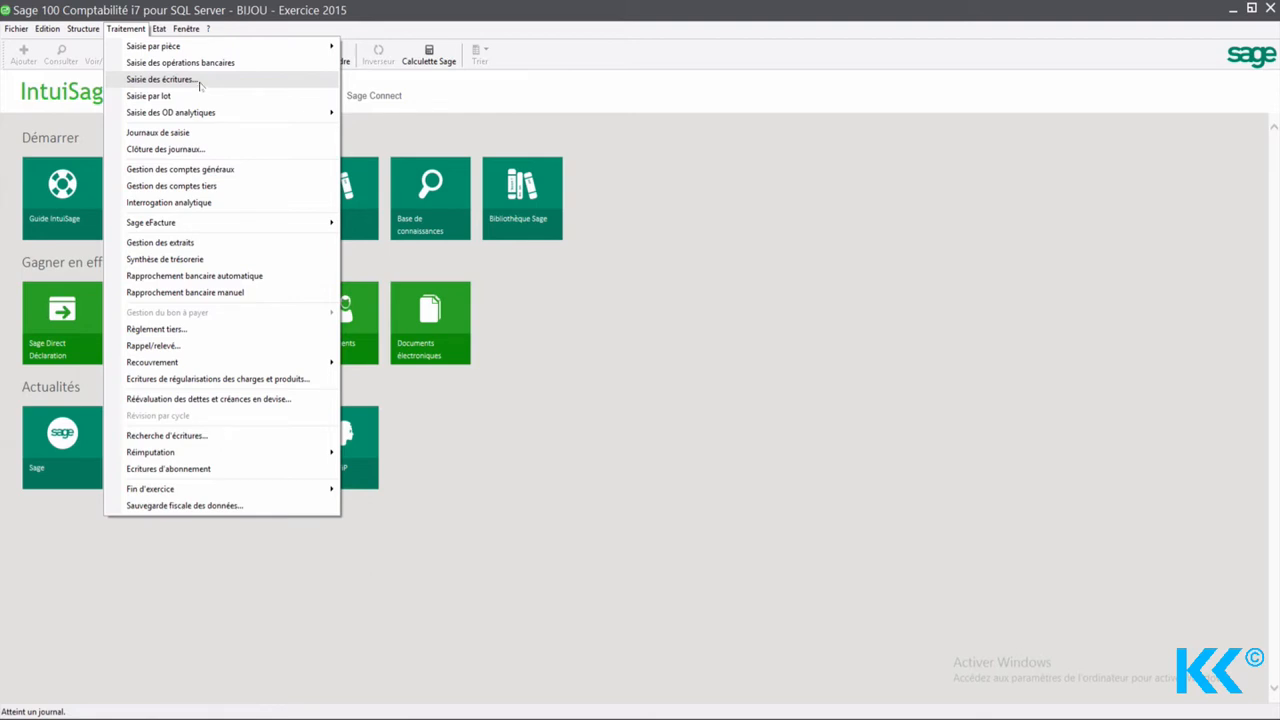
Open the list of accounting journals for entry and maximize its window
click(146, 134)
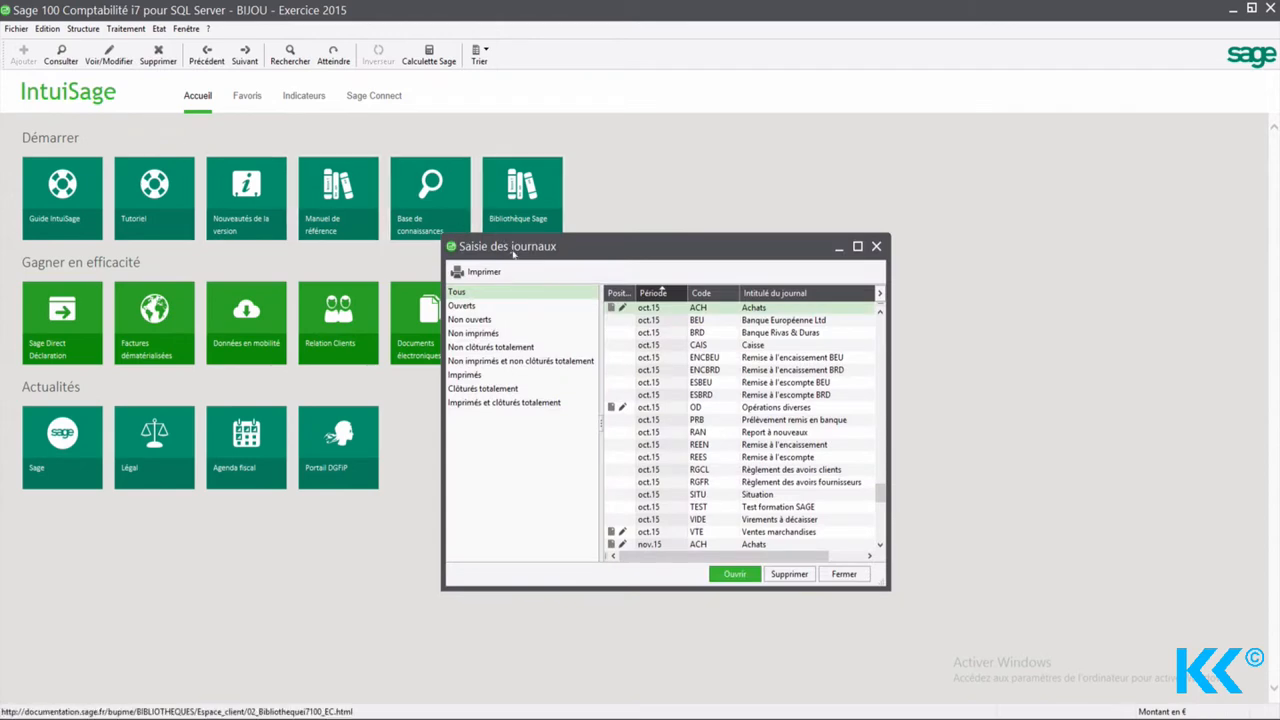
double_click(619, 252)
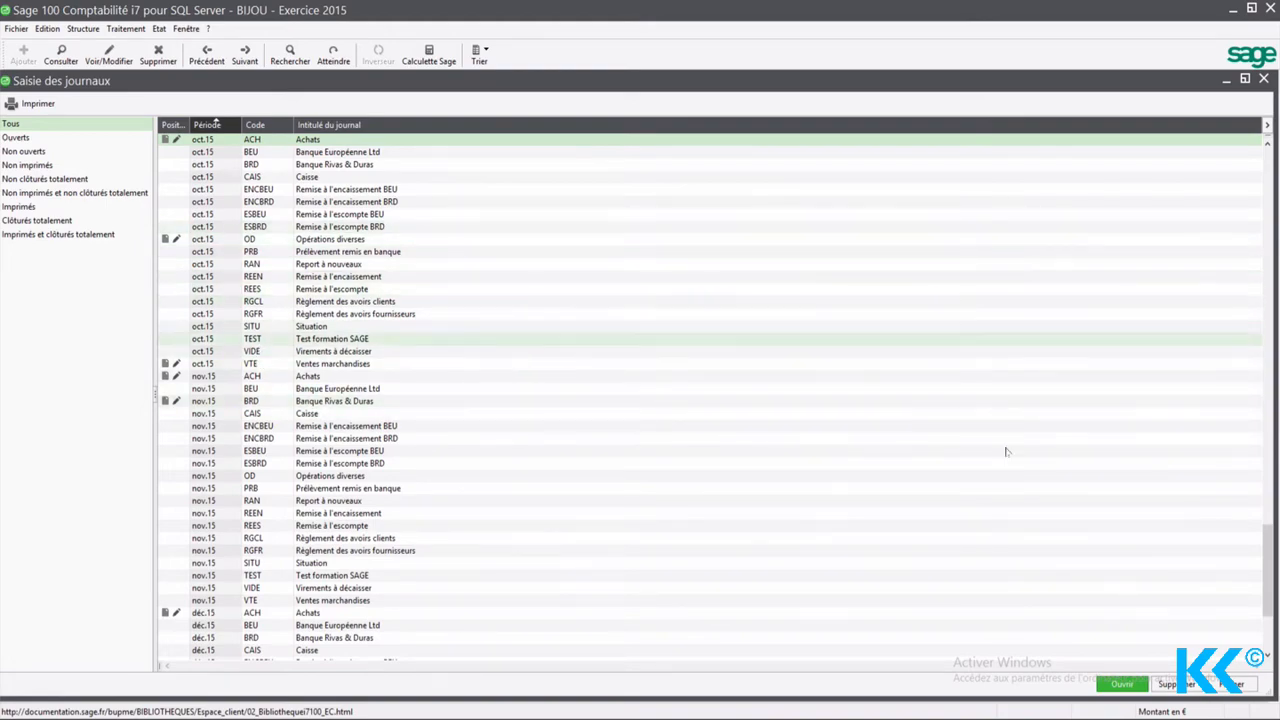
drag(1268, 557, 1268, 150)
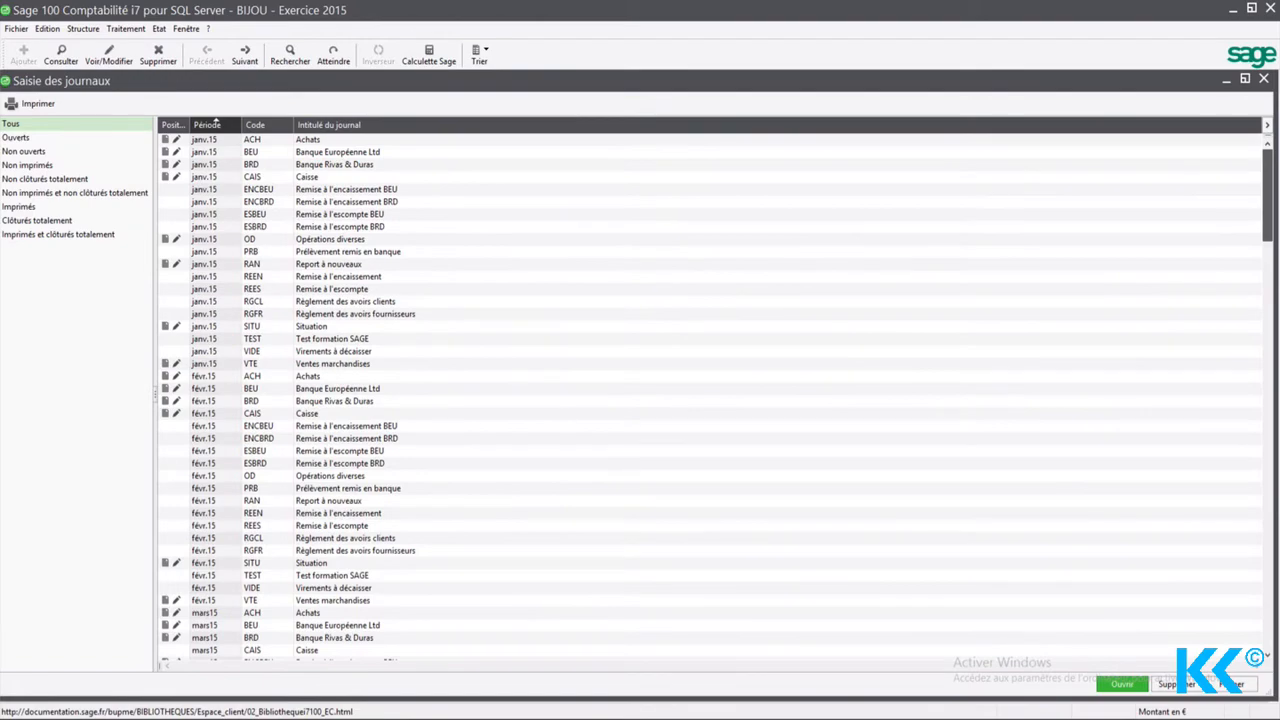
drag(1268, 195, 1268, 327)
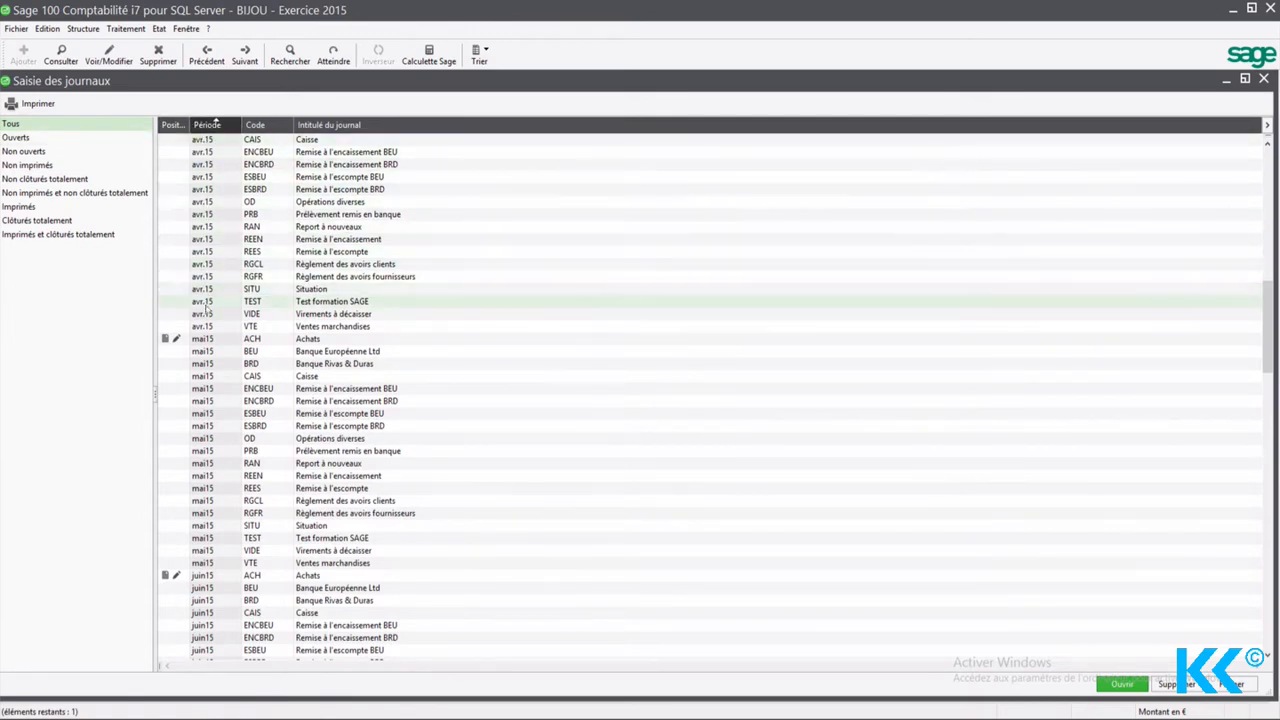
Sort the journals list by journal code so each journal's periods are grouped together
click(258, 125)
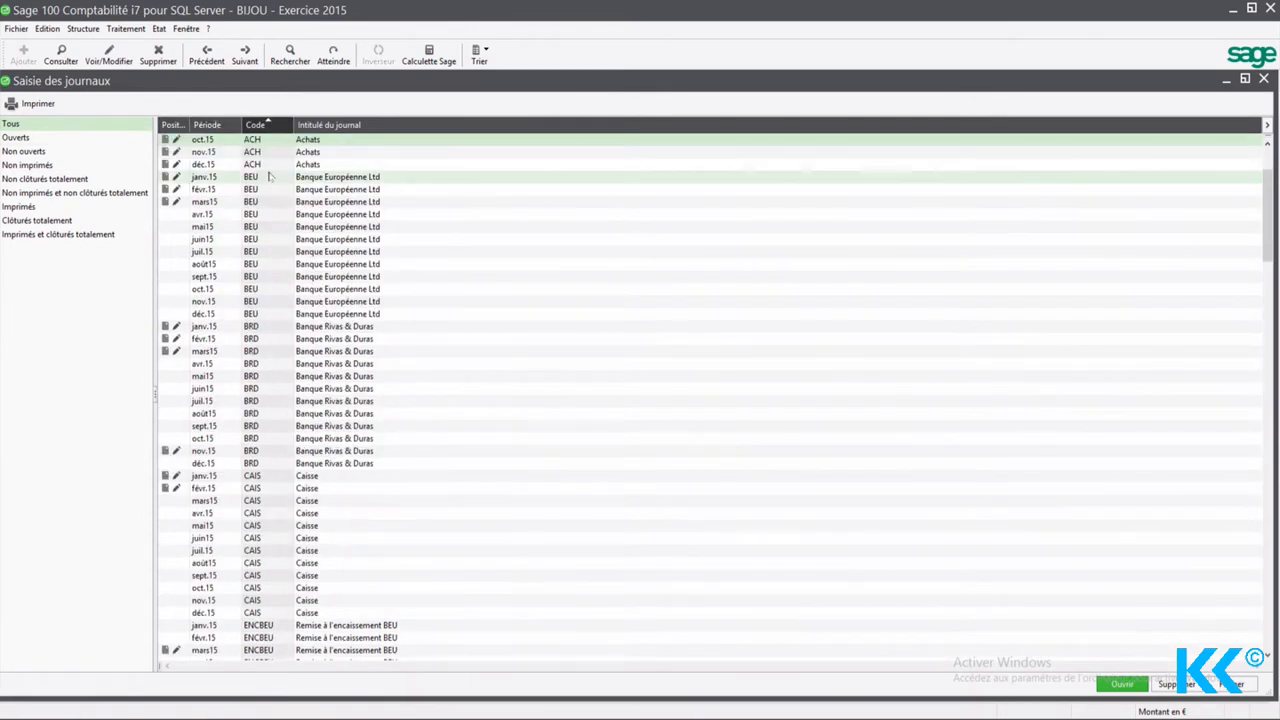
scroll(700, 324, up, 3)
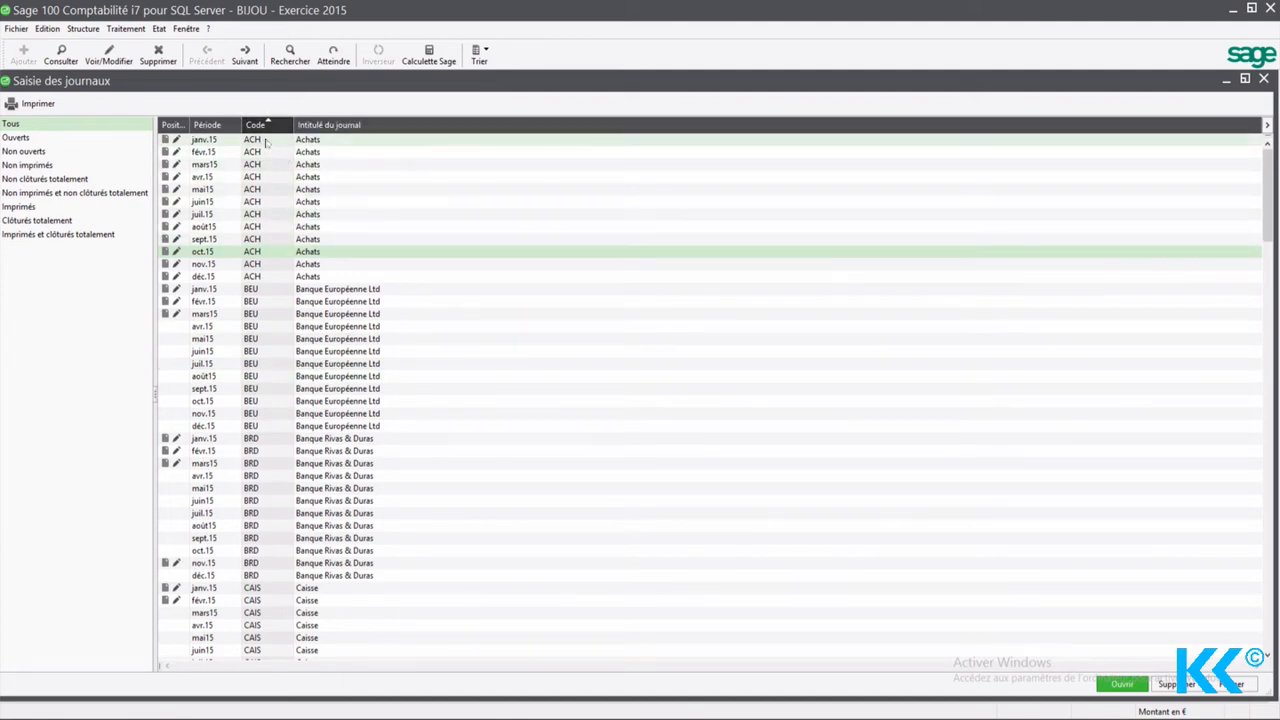
scroll(250, 200, down, 4)
scroll(230, 230, up, 4)
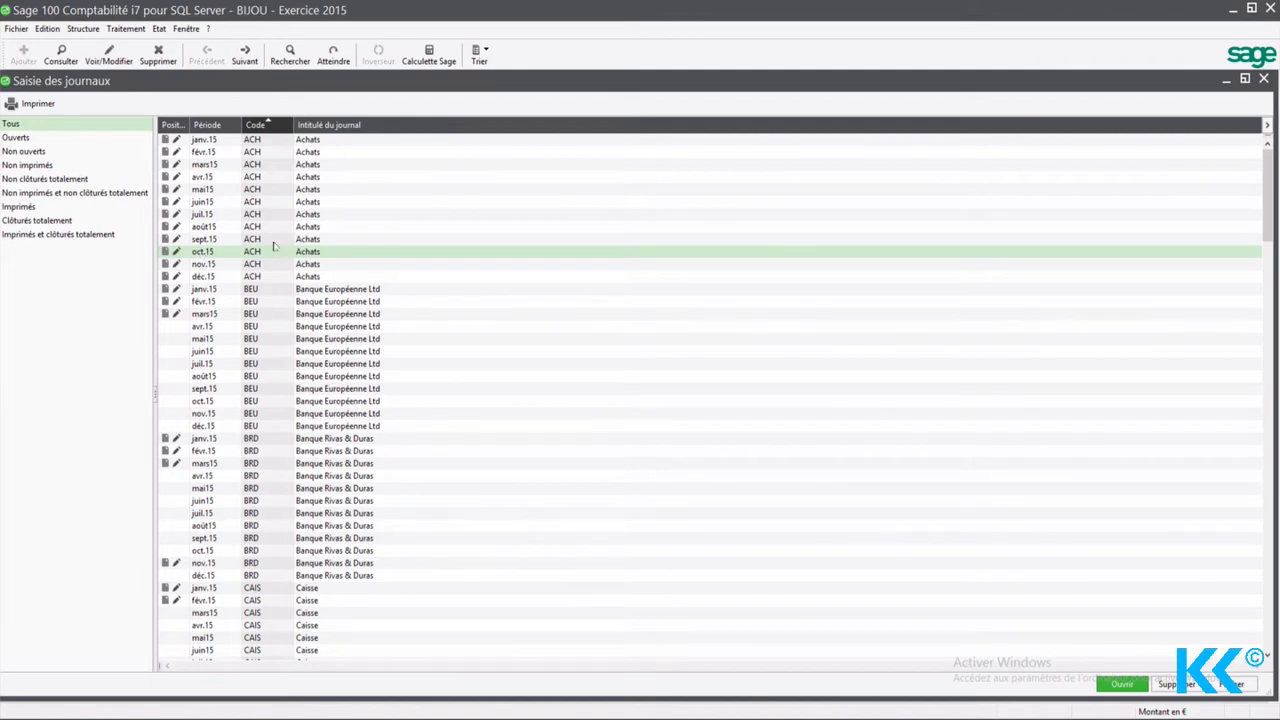
View the entries of the Achats journal for October 2015 and April 2015, closing each one
double_click(303, 258)
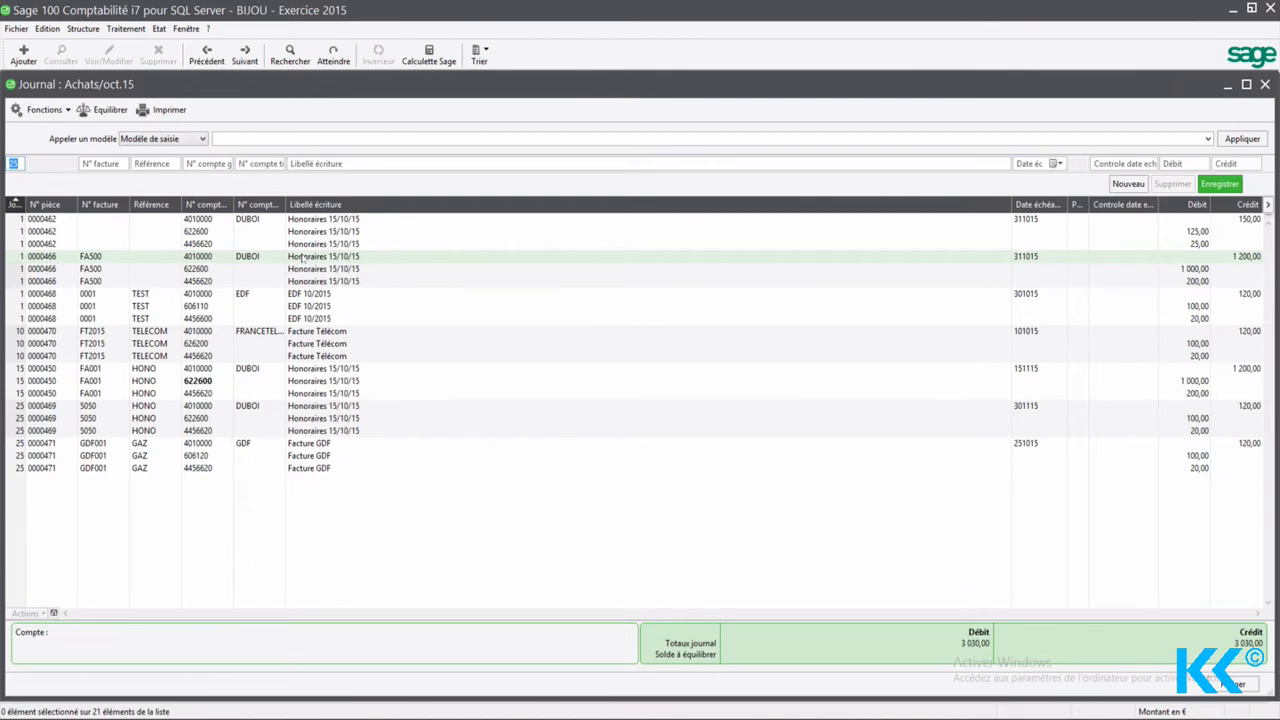
click(1265, 85)
double_click(340, 178)
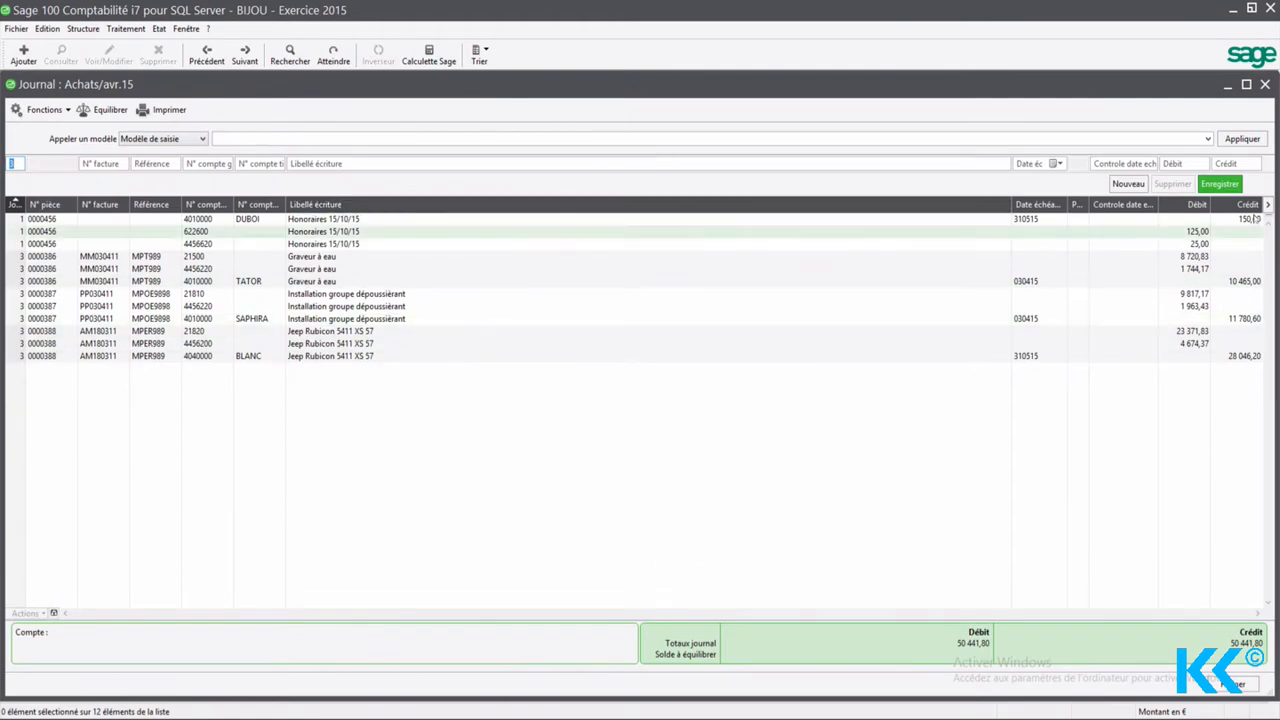
click(1265, 85)
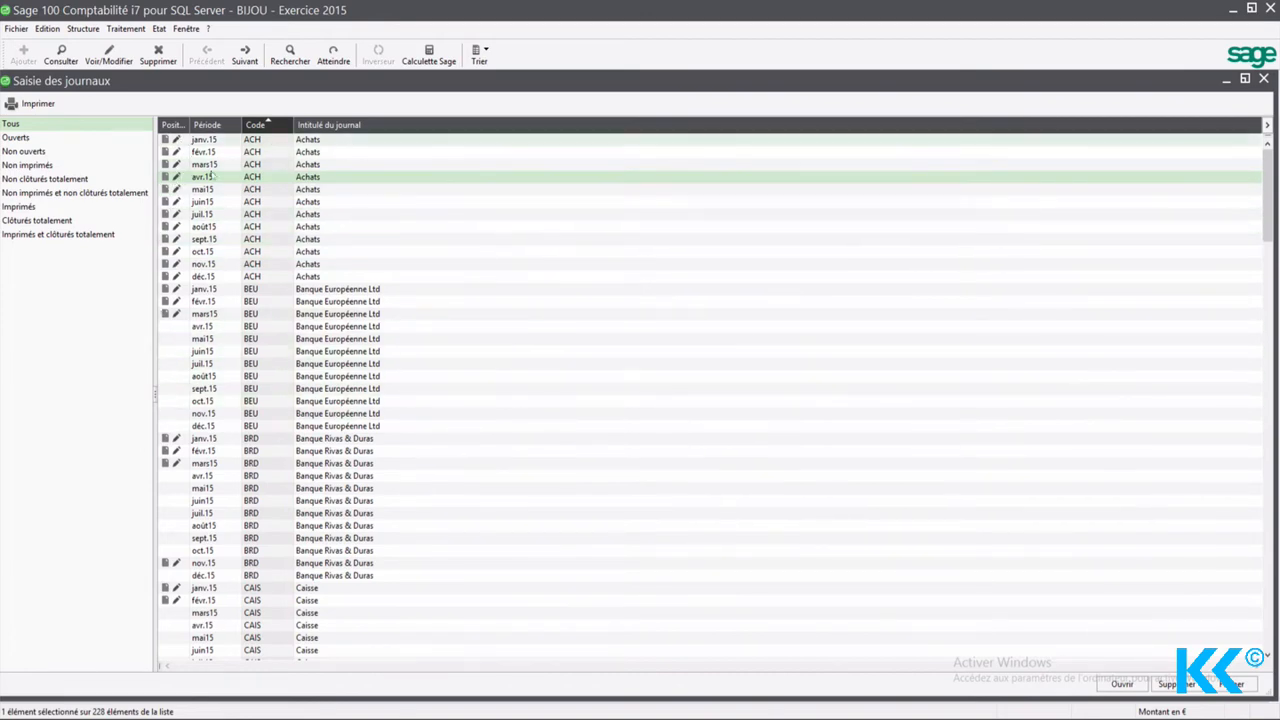
View the Banque Européenne Ltd journal for March 2015 and April 2015, closing each one
click(250, 317)
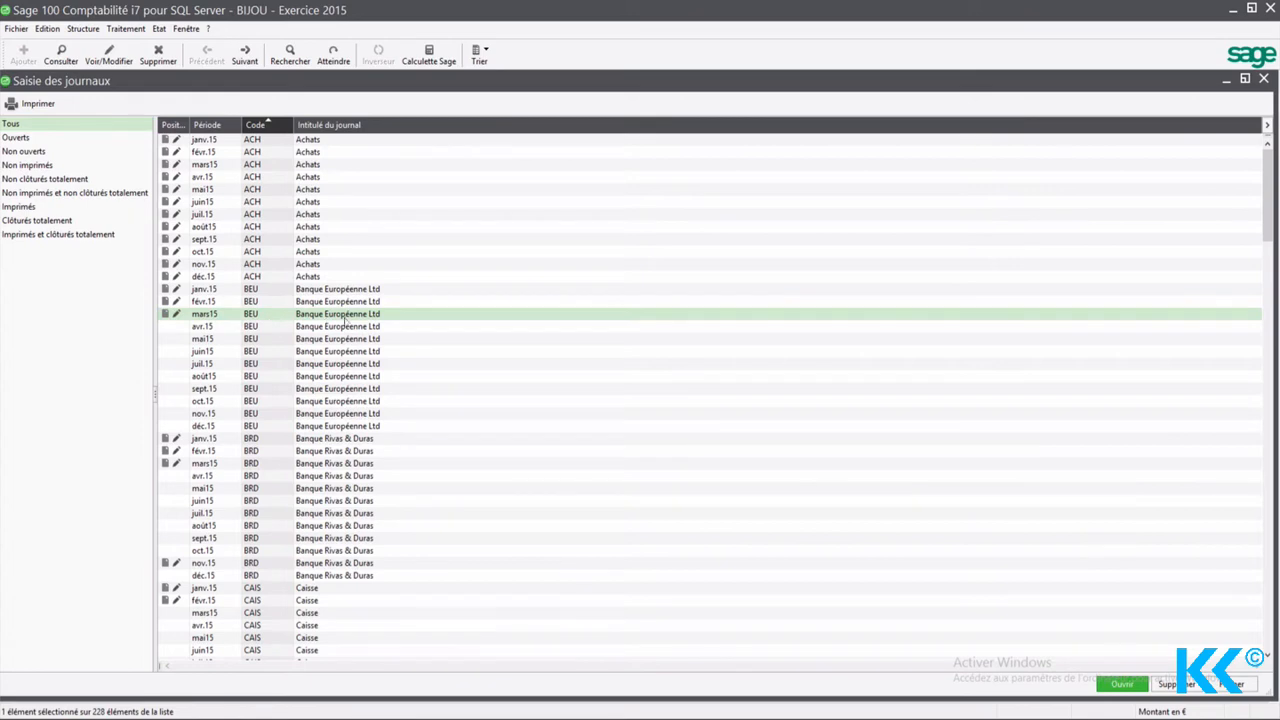
double_click(208, 314)
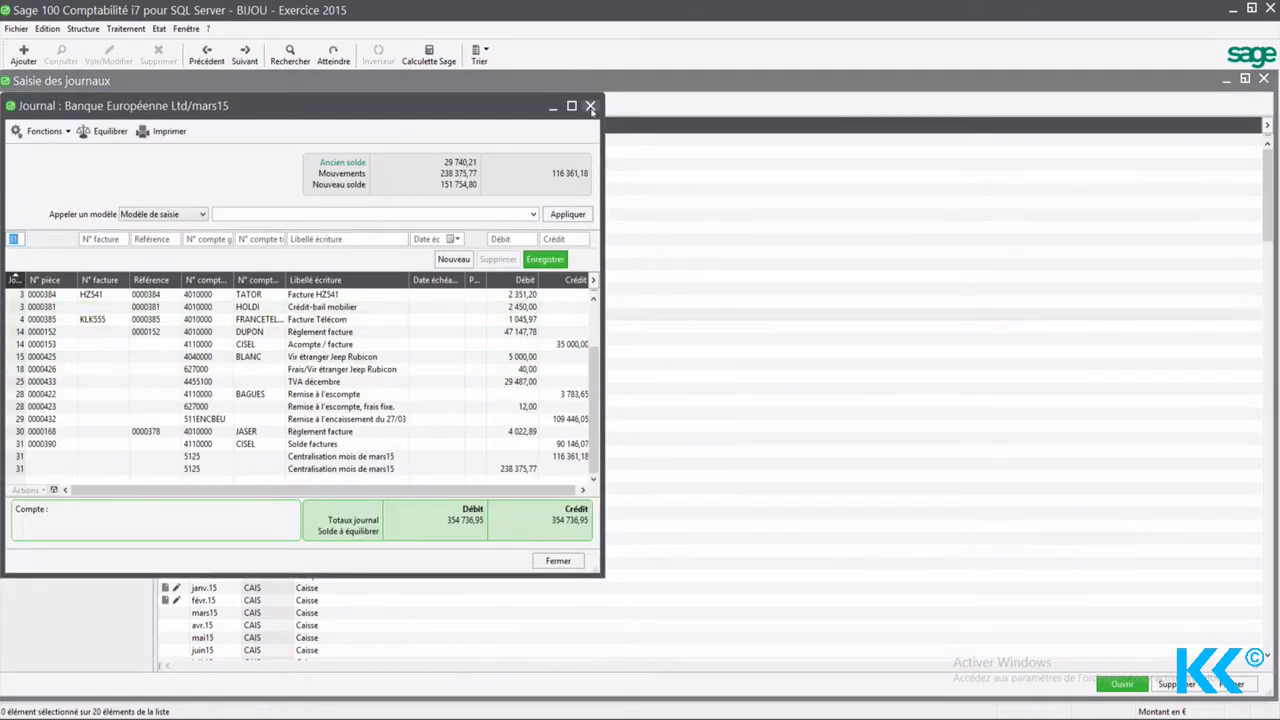
click(590, 105)
click(230, 327)
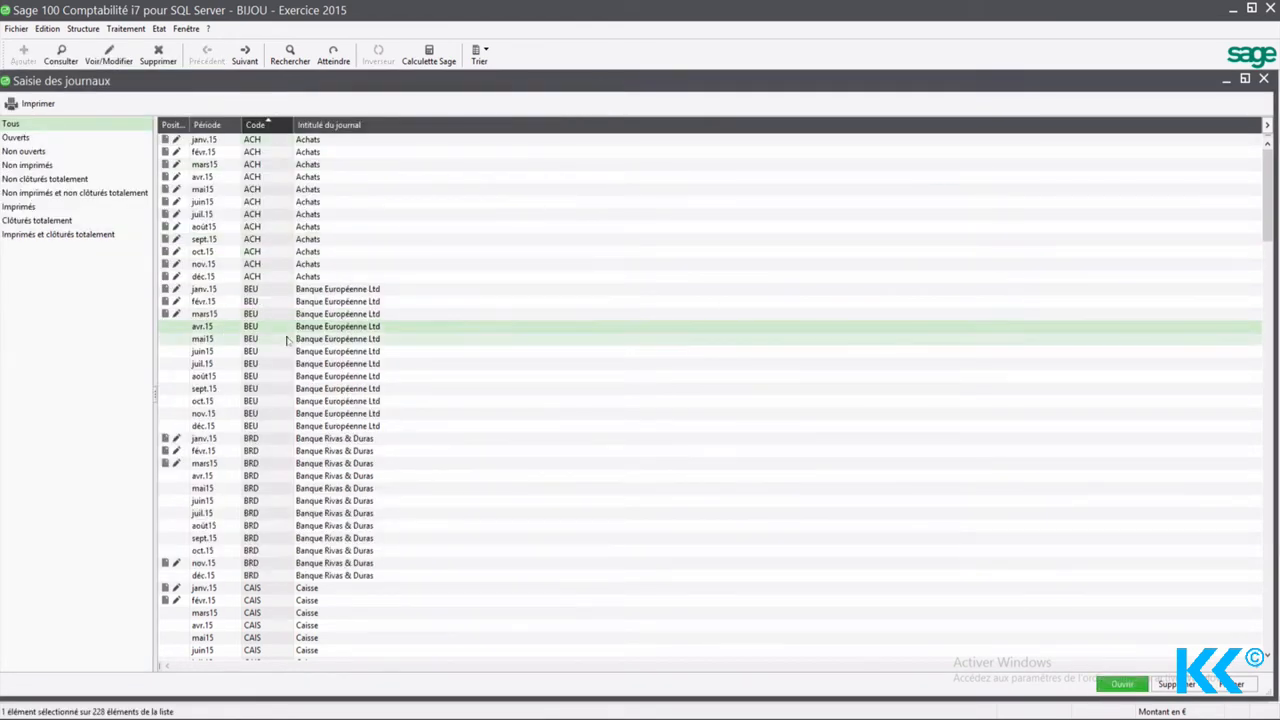
double_click(210, 331)
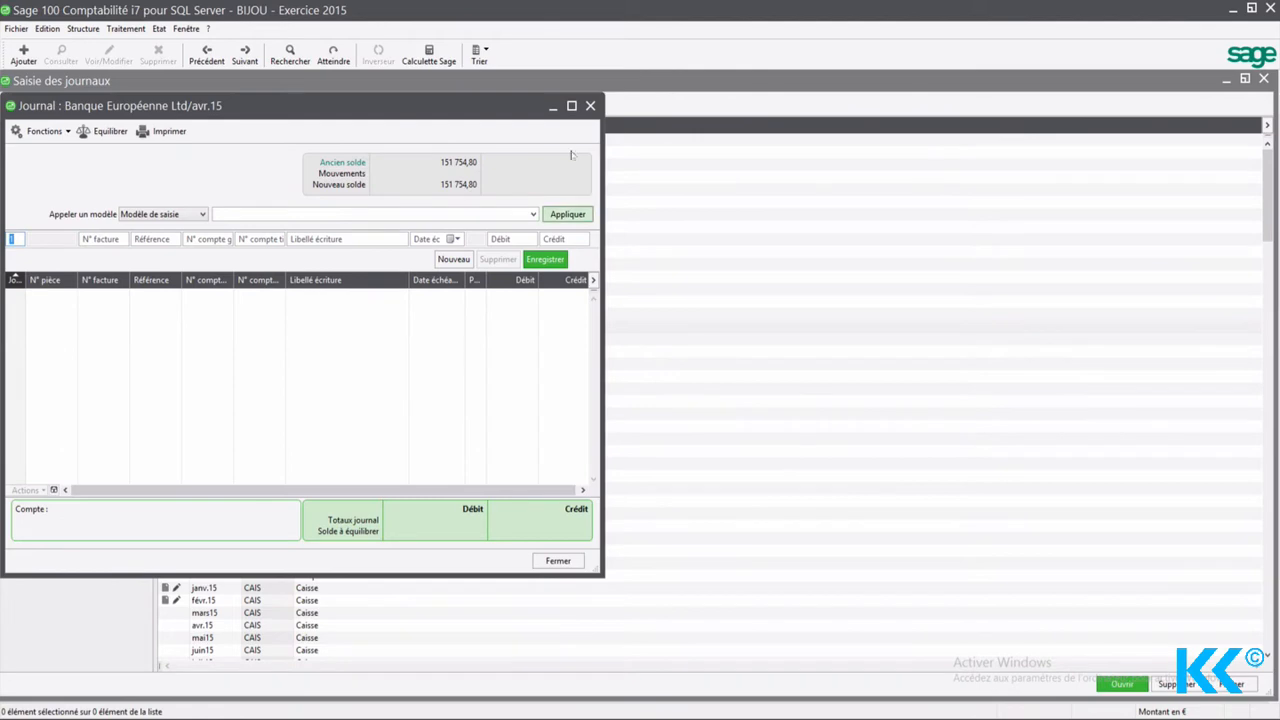
click(590, 105)
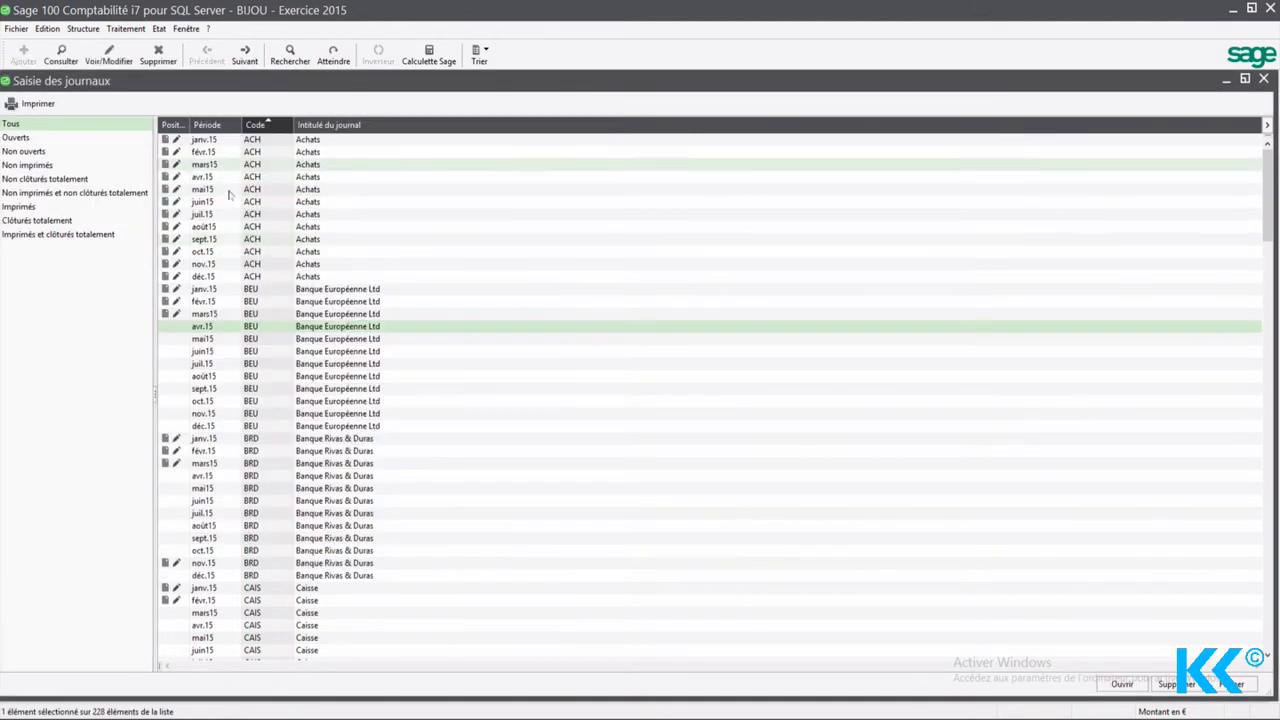
Look through the remaining journals in the list and open the Achats journal for October 2015
scroll(227, 274, down, 5)
scroll(227, 274, down, 20)
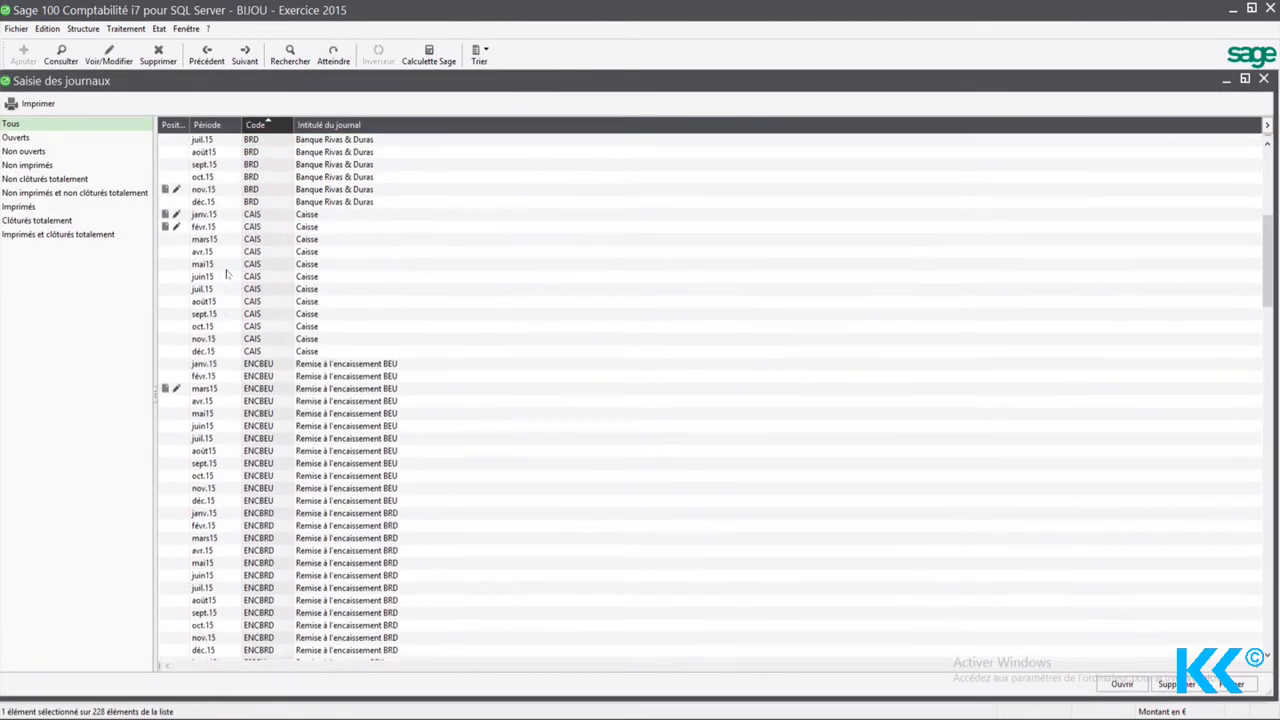
scroll(227, 274, down, 20)
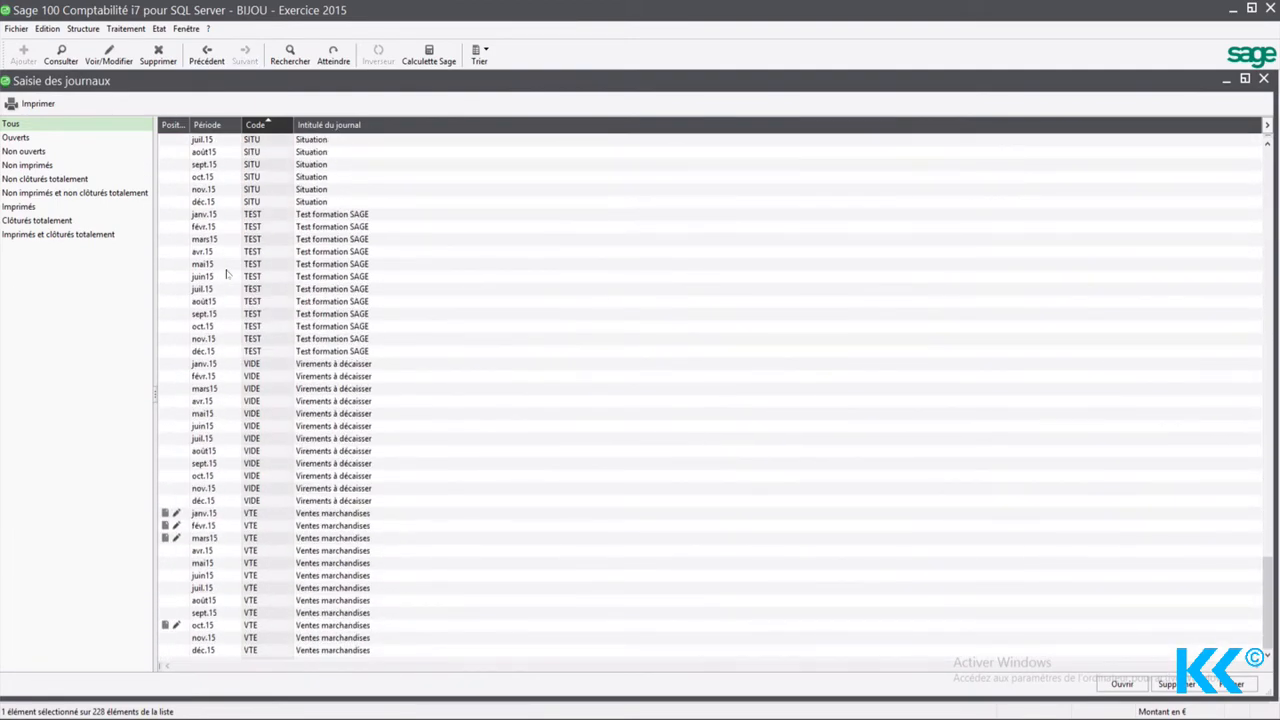
scroll(227, 274, up, 20)
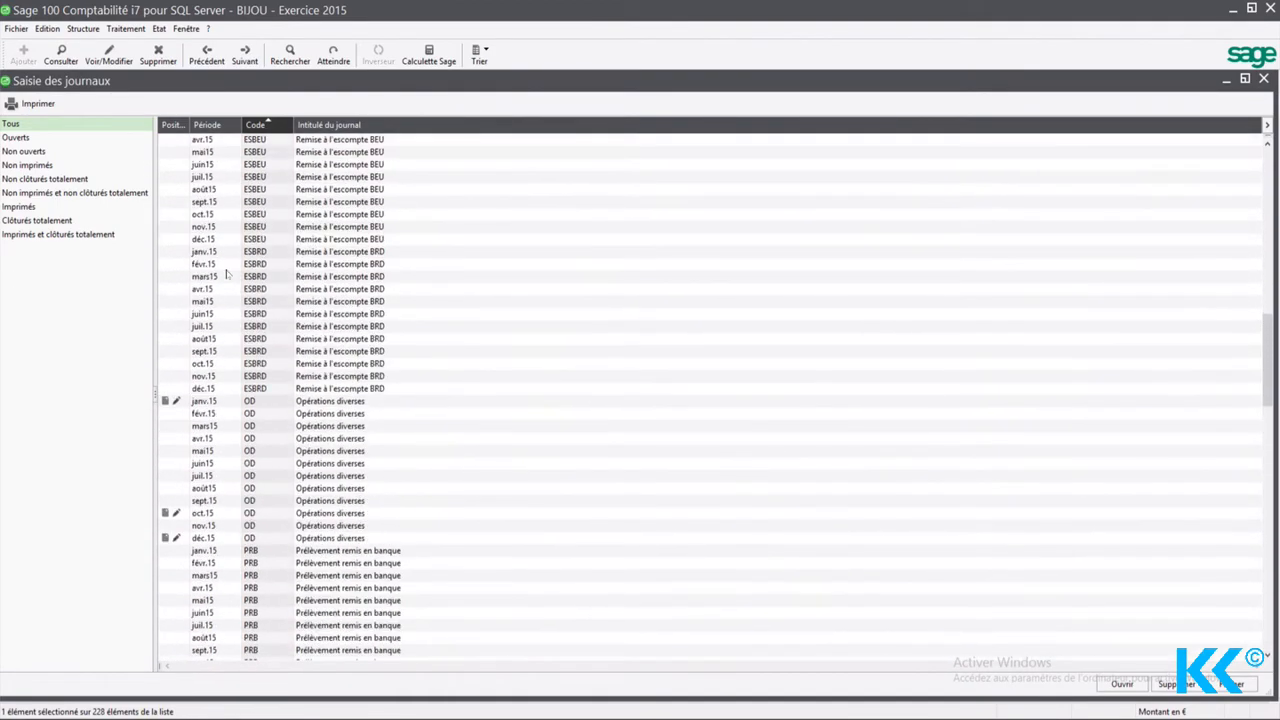
scroll(227, 274, up, 20)
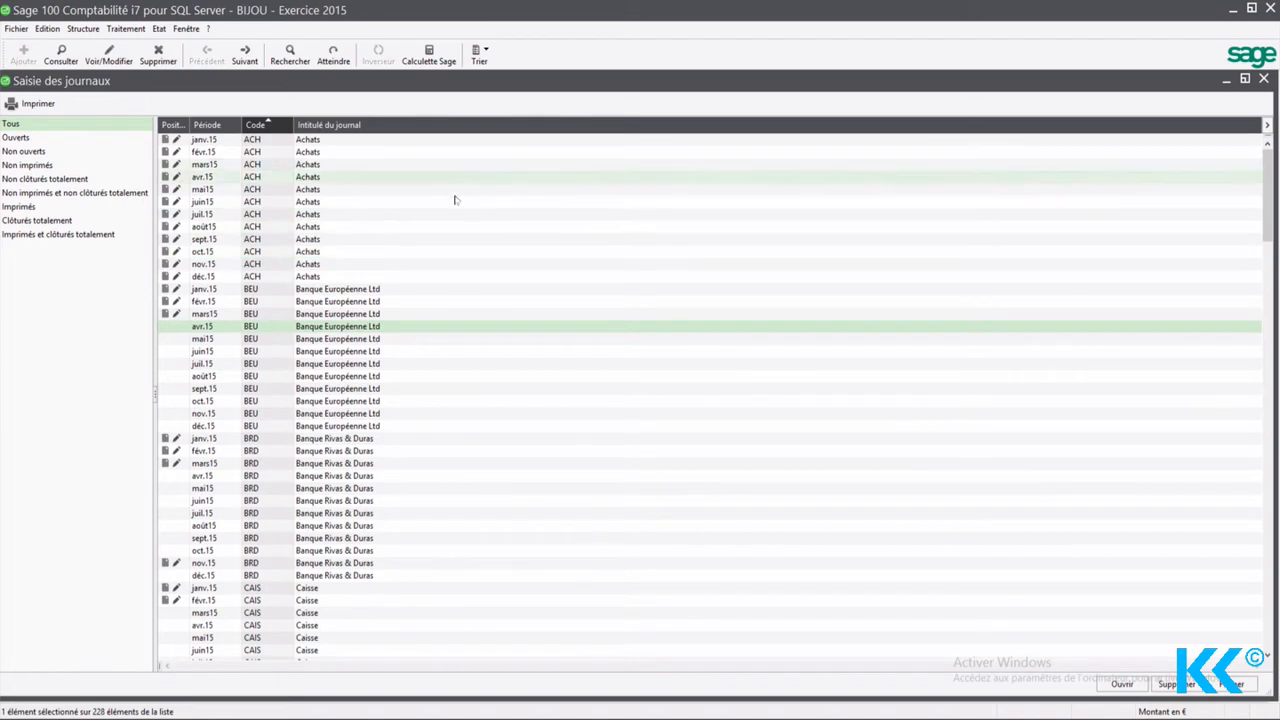
double_click(336, 261)
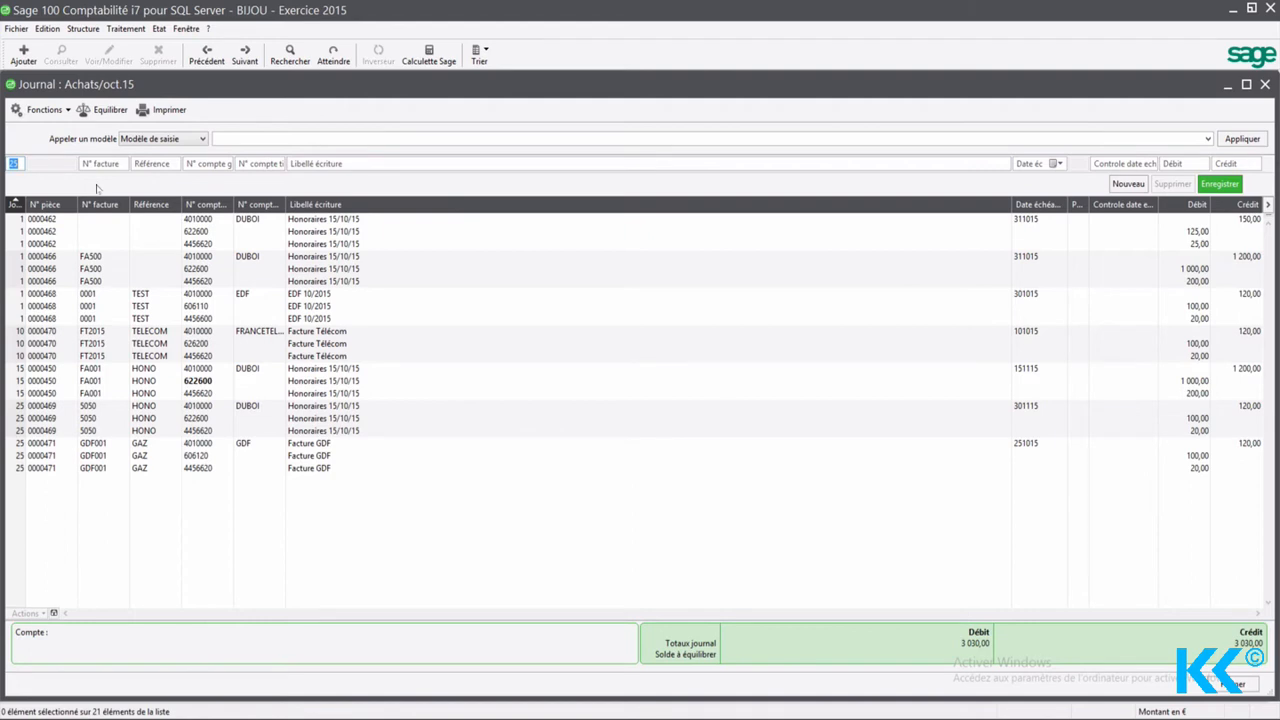
Start a supplier invoice line with invoice number FT0002, reference TELECOM and the France Télécom third-party account
key(Tab)
text(FT0002)
key(Tab)
text(TELECOM)
key(Tab)
key(Tab)
text(FRANCE)
key(Tab)
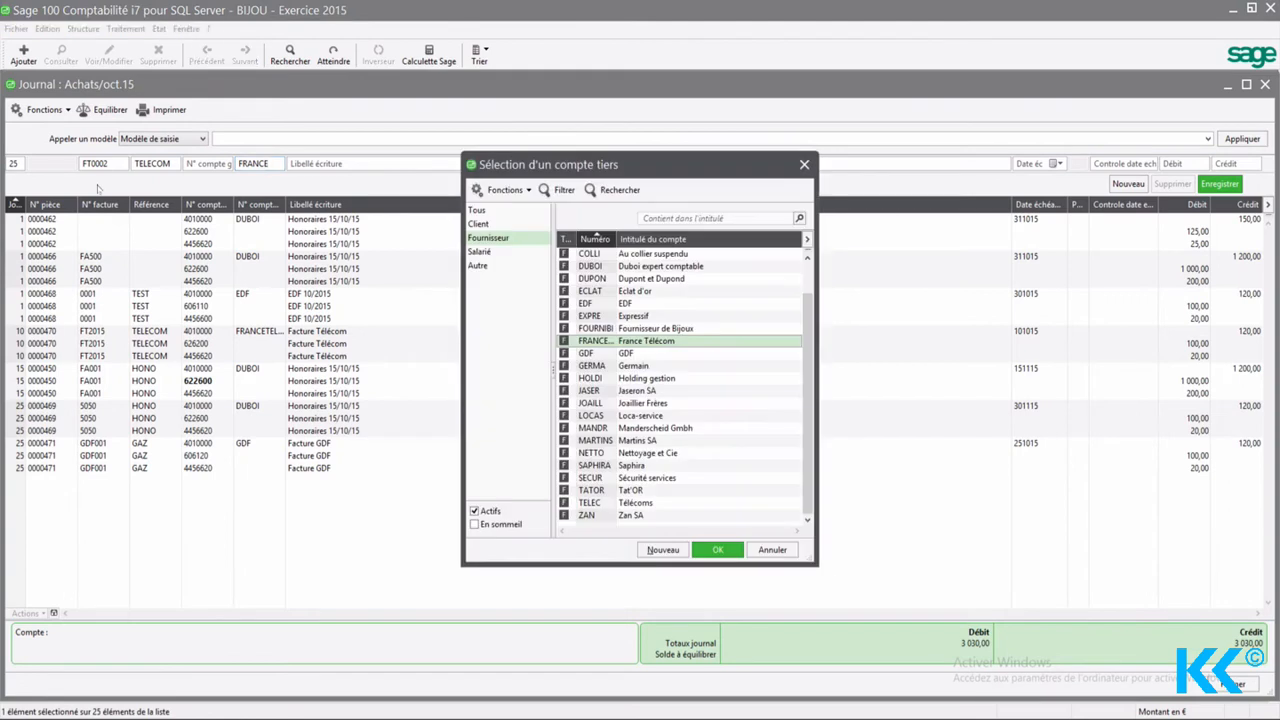
key(Return)
key(Tab)
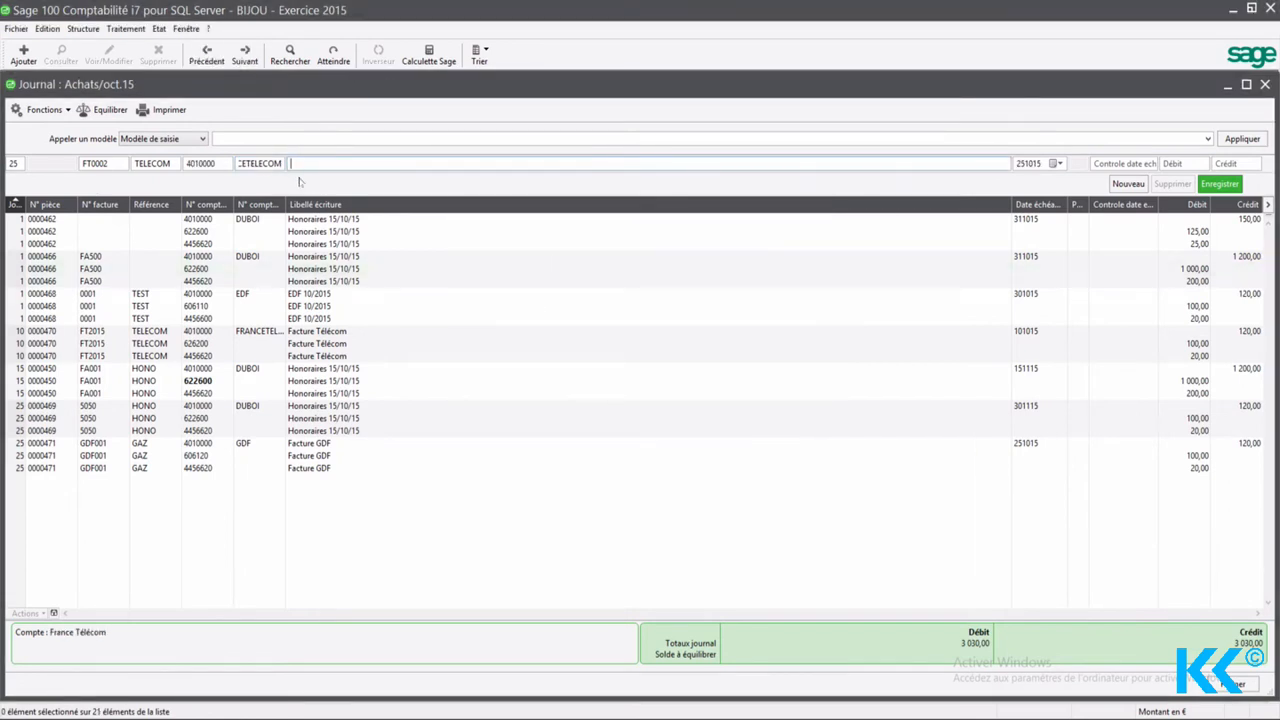
Label the line "France Télécom facture 10/2015" with due date 051115, enter a credit of 120 and record it
click(84, 638)
text(facture 10/2015)
key(Tab)
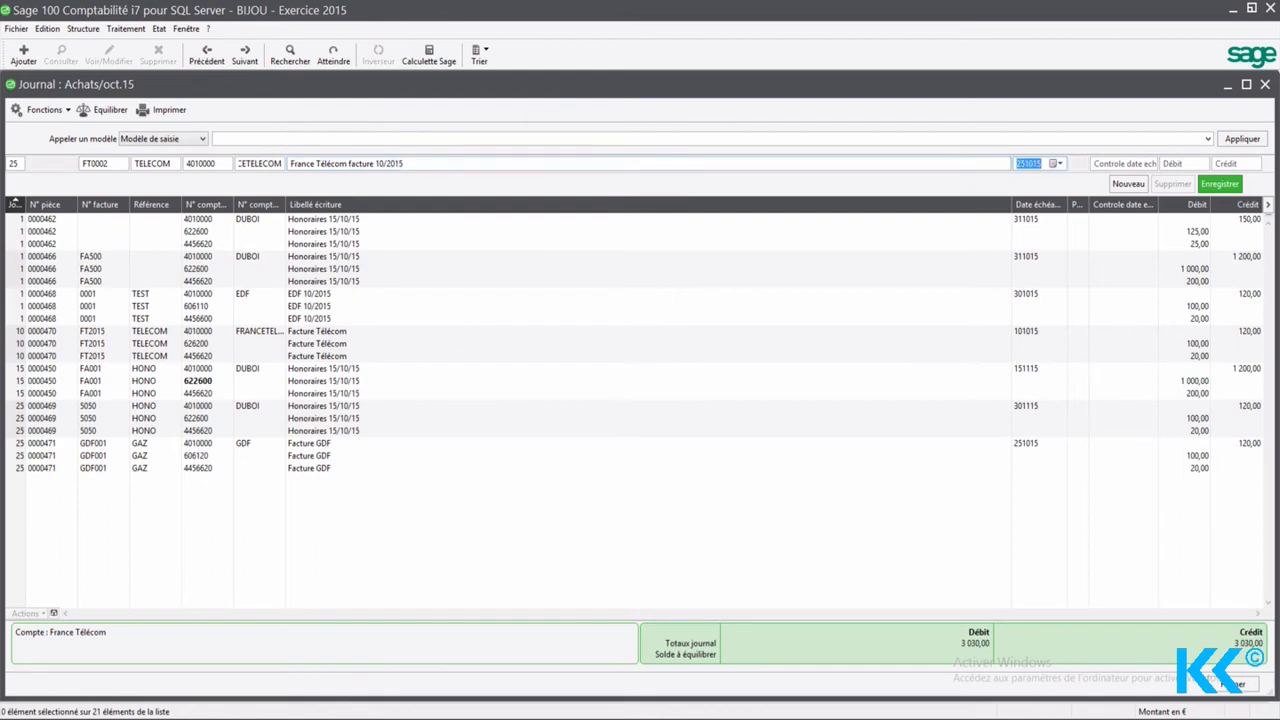
text(02)
key(Tab)
key(Tab)
text(120)
key(Return)
key(Tab)
key(Tab)
key(Tab)
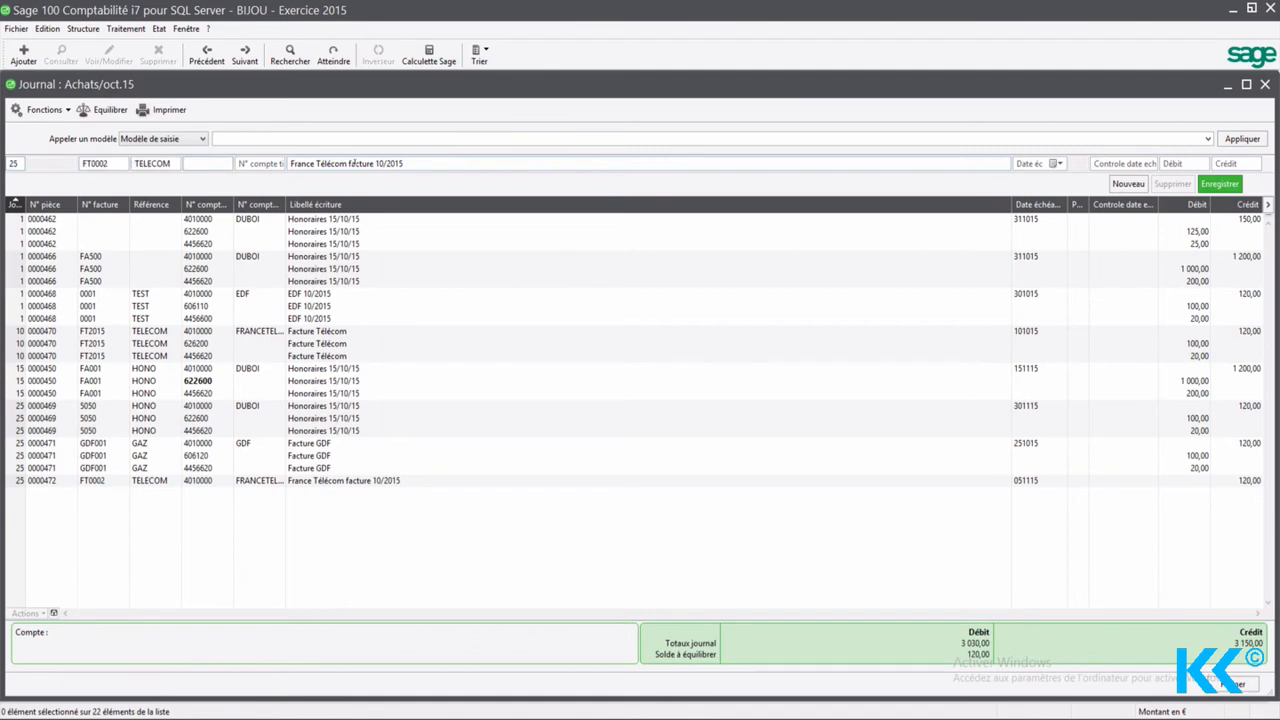
text(606)
key(Tab)
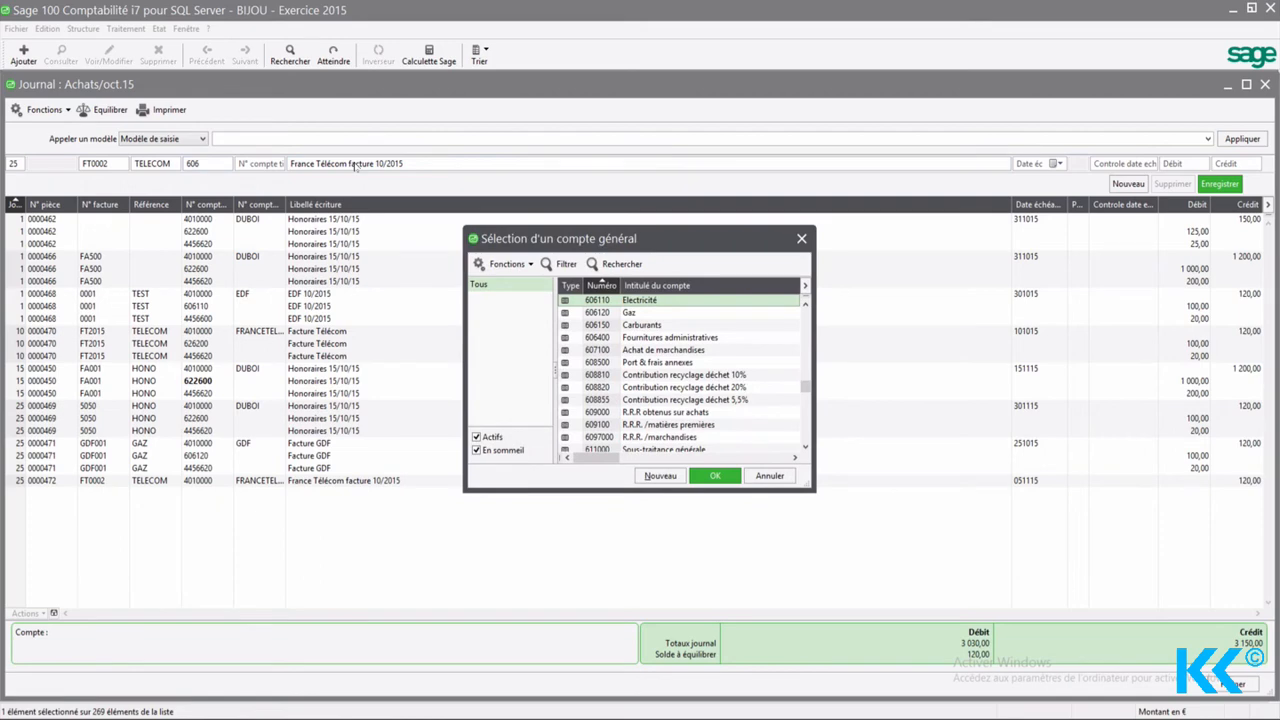
key(Escape)
key(BackSpace)
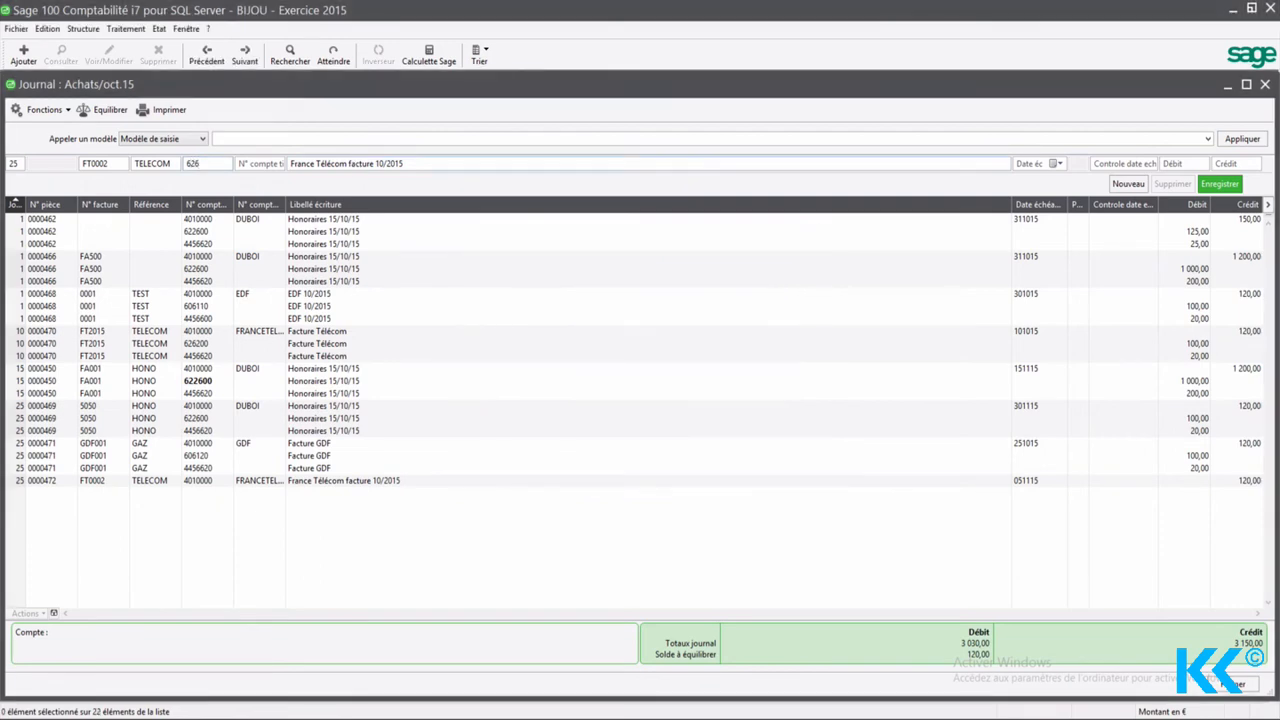
Record the expense line on general account 626200 (Téléphone) with a debit of 100
key(Tab)
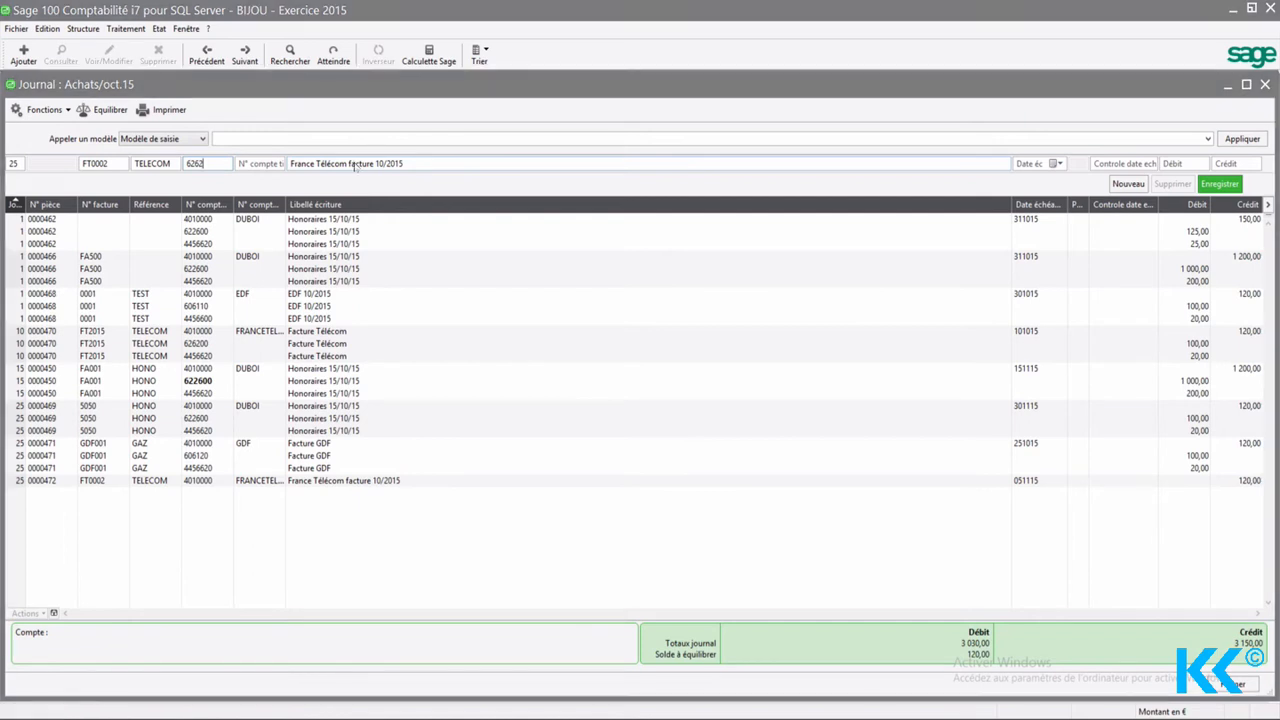
key(Return)
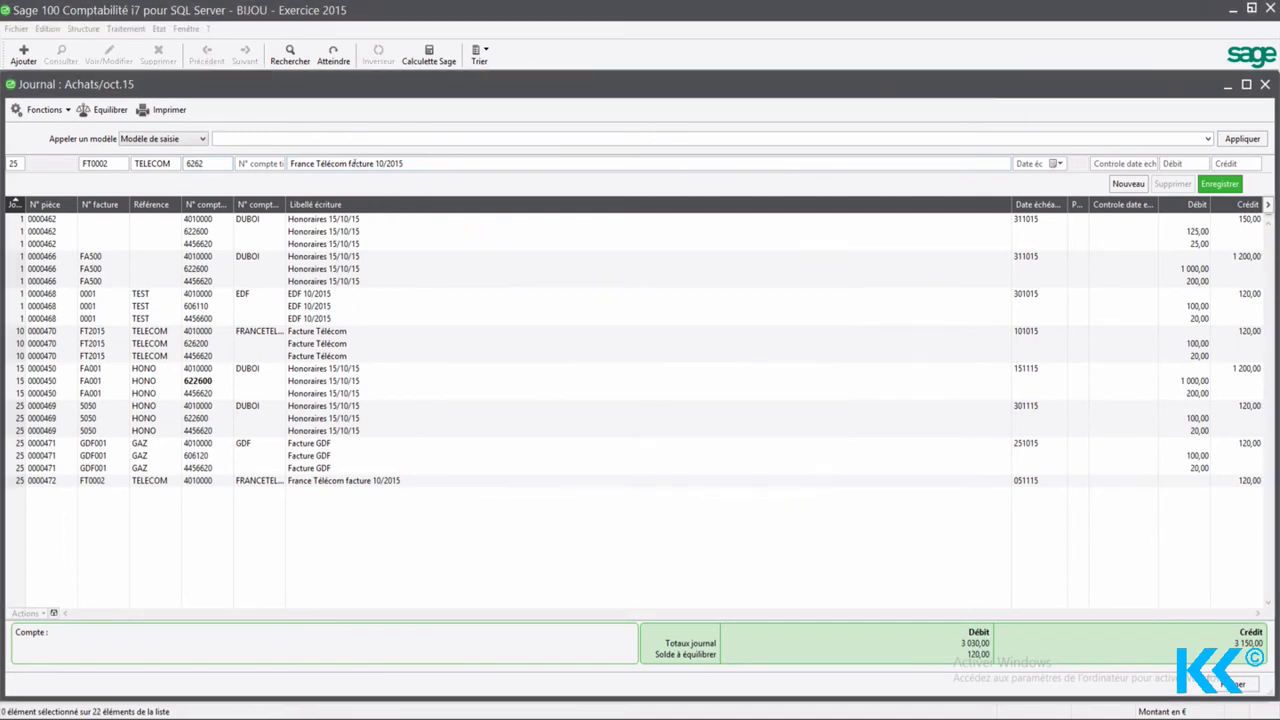
key(Tab)
key(Tab)
key(Tab)
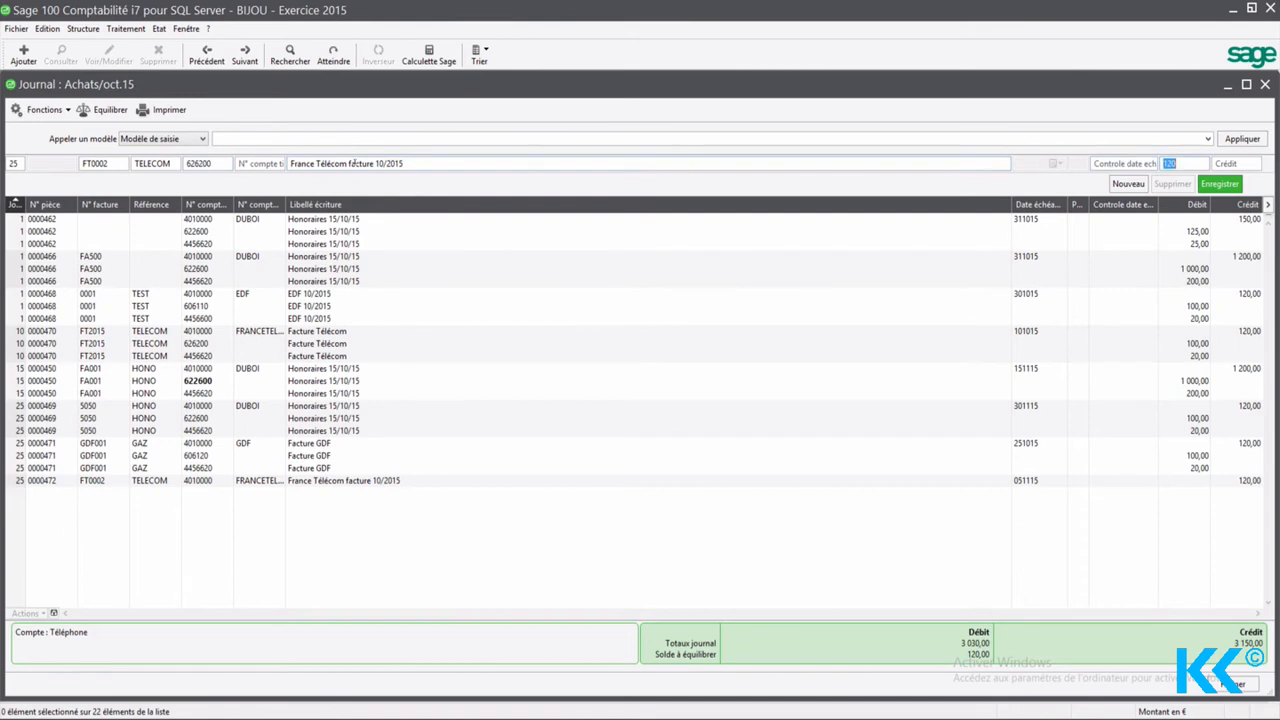
text(100)
key(Return)
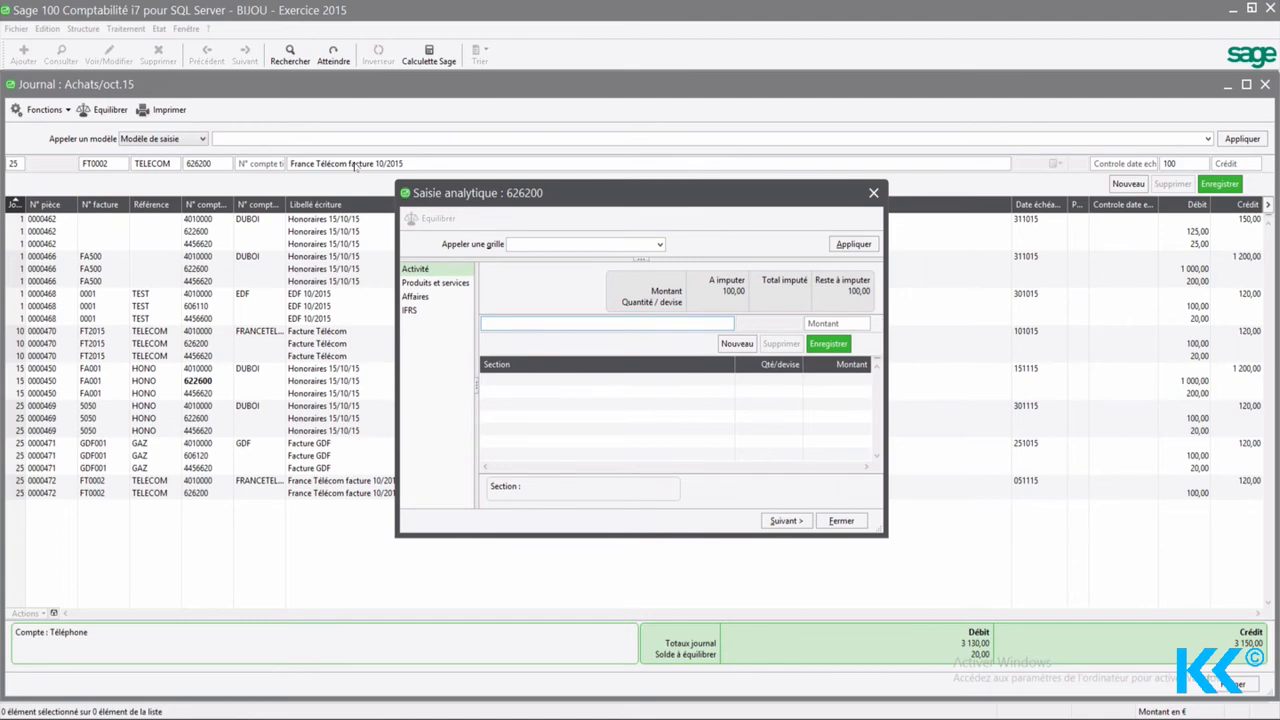
Choose section 921SI3 (Direction administrative) for the Activité analytical allocation of account 626200 and leave its amount empty
double_click(519, 326)
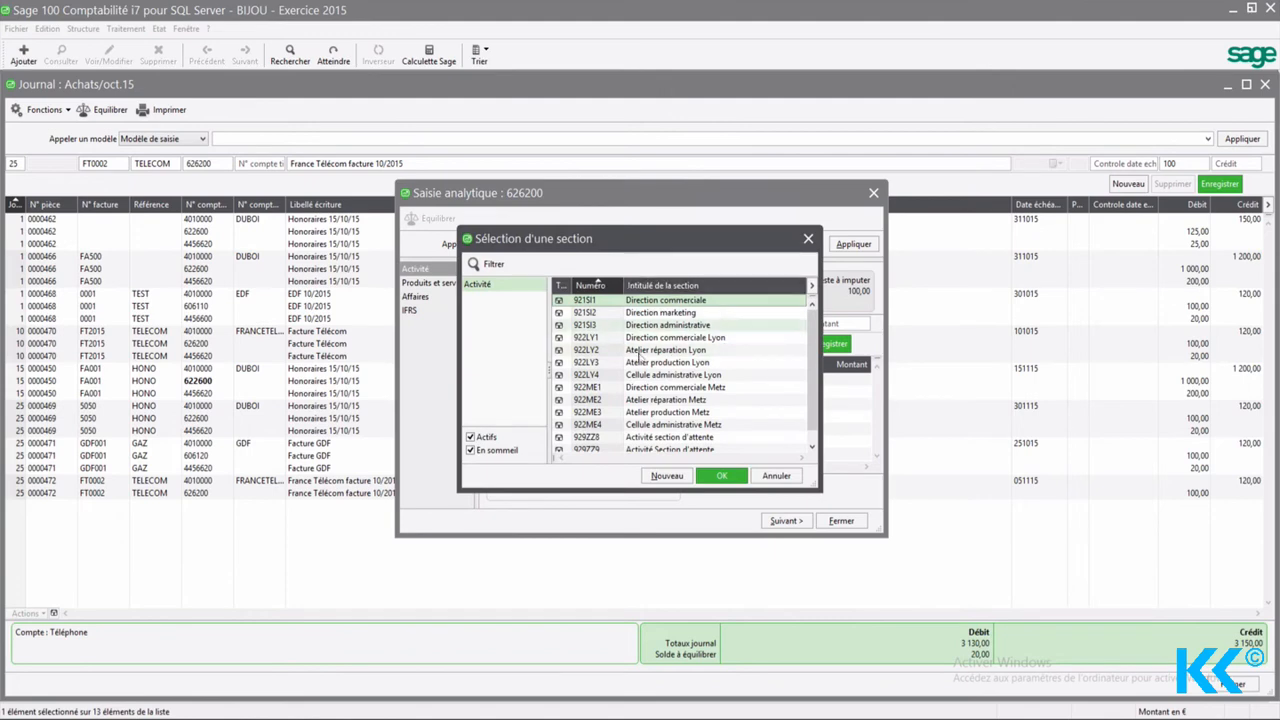
click(660, 325)
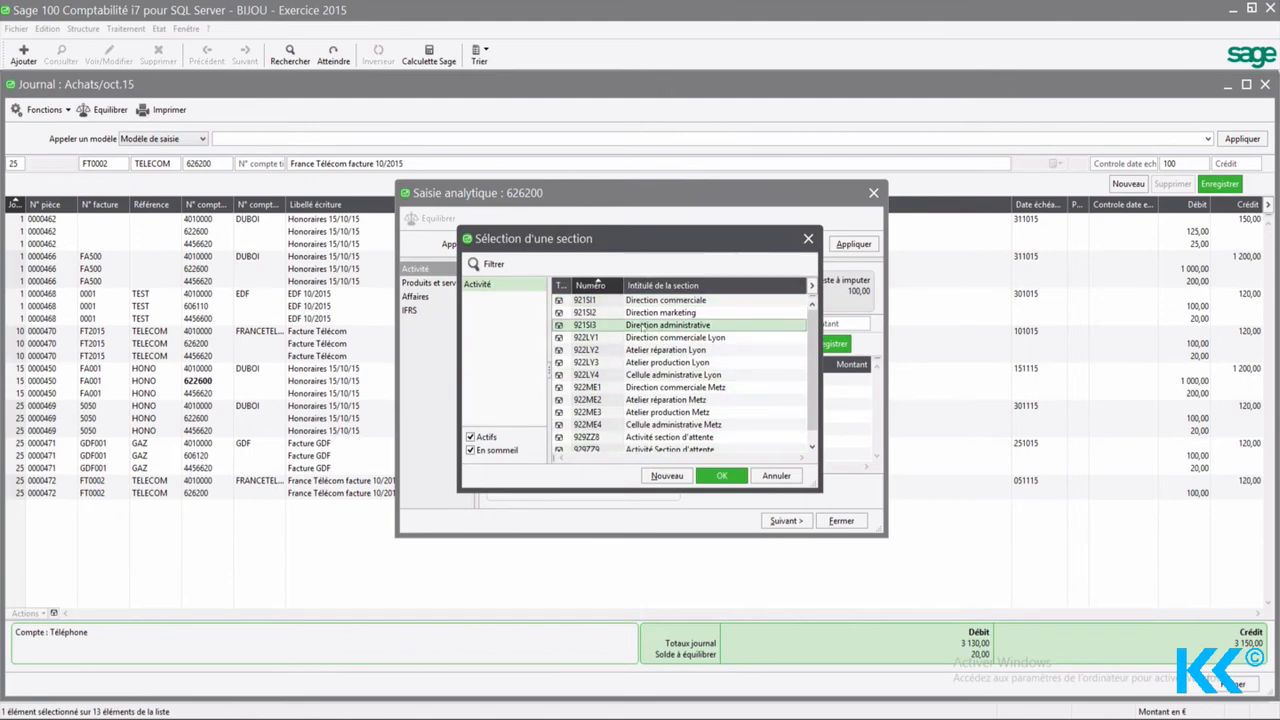
double_click(670, 326)
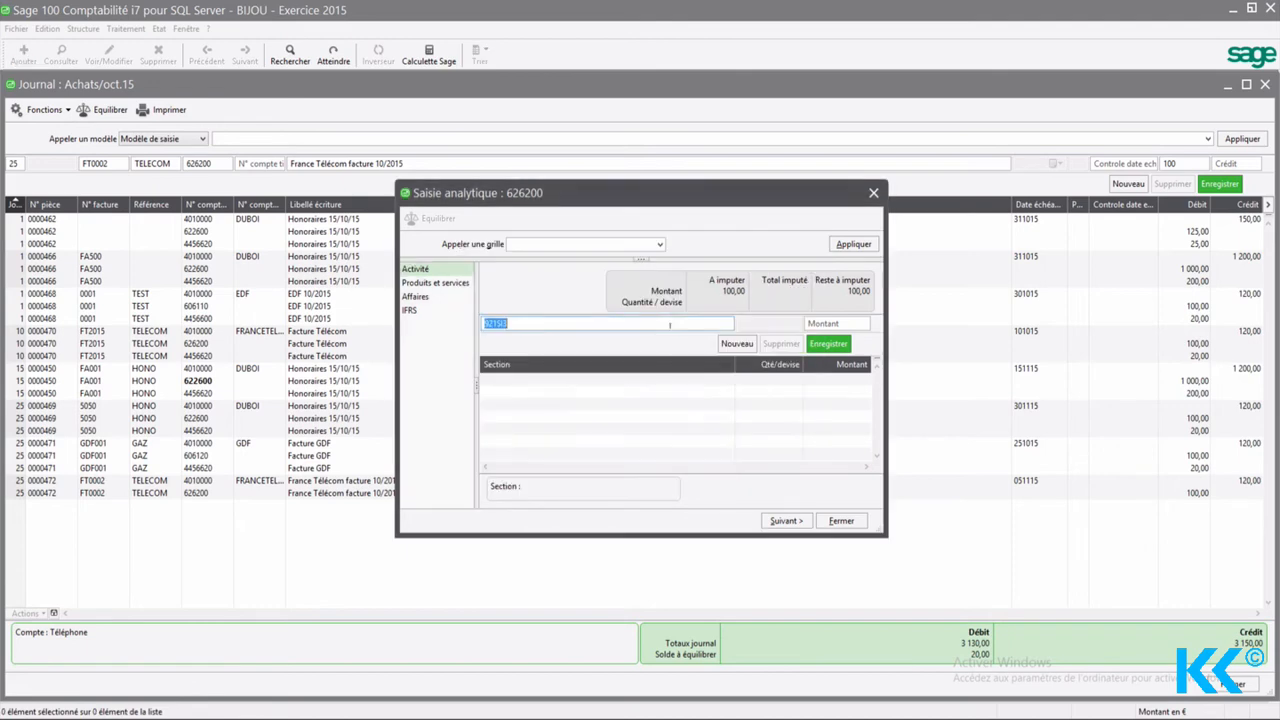
key(Tab)
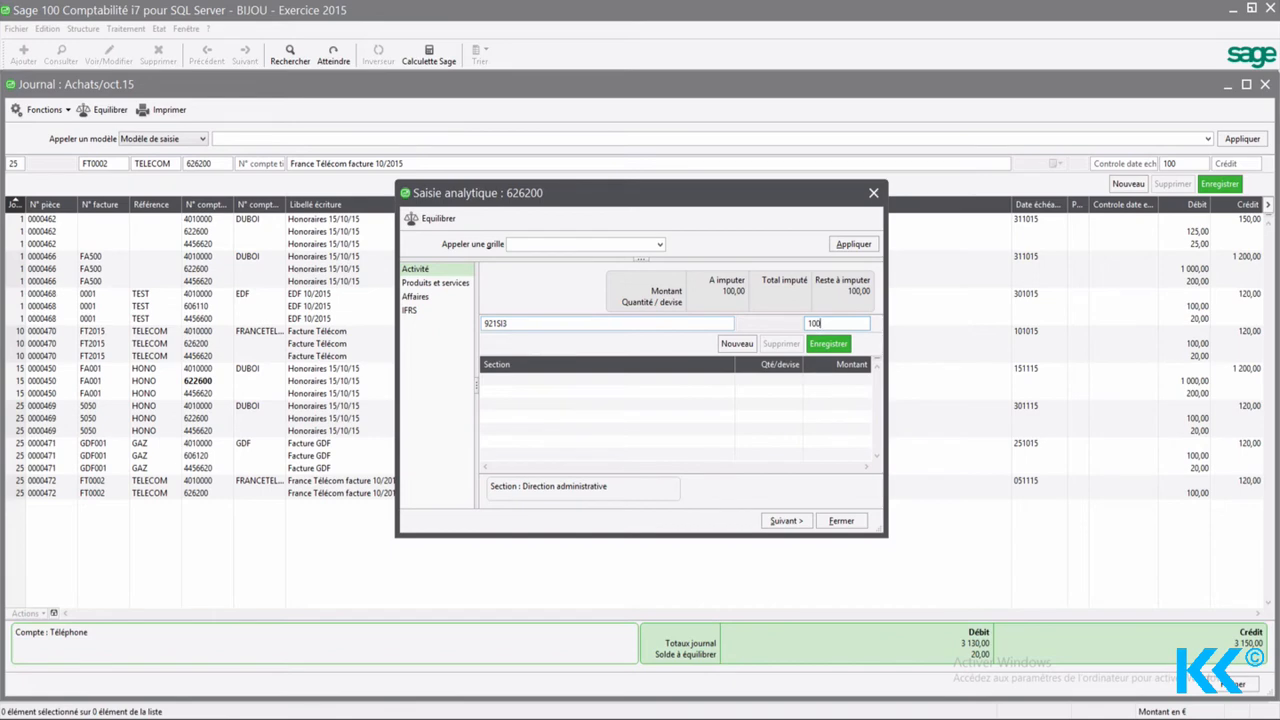
key(BackSpace)
key(BackSpace)
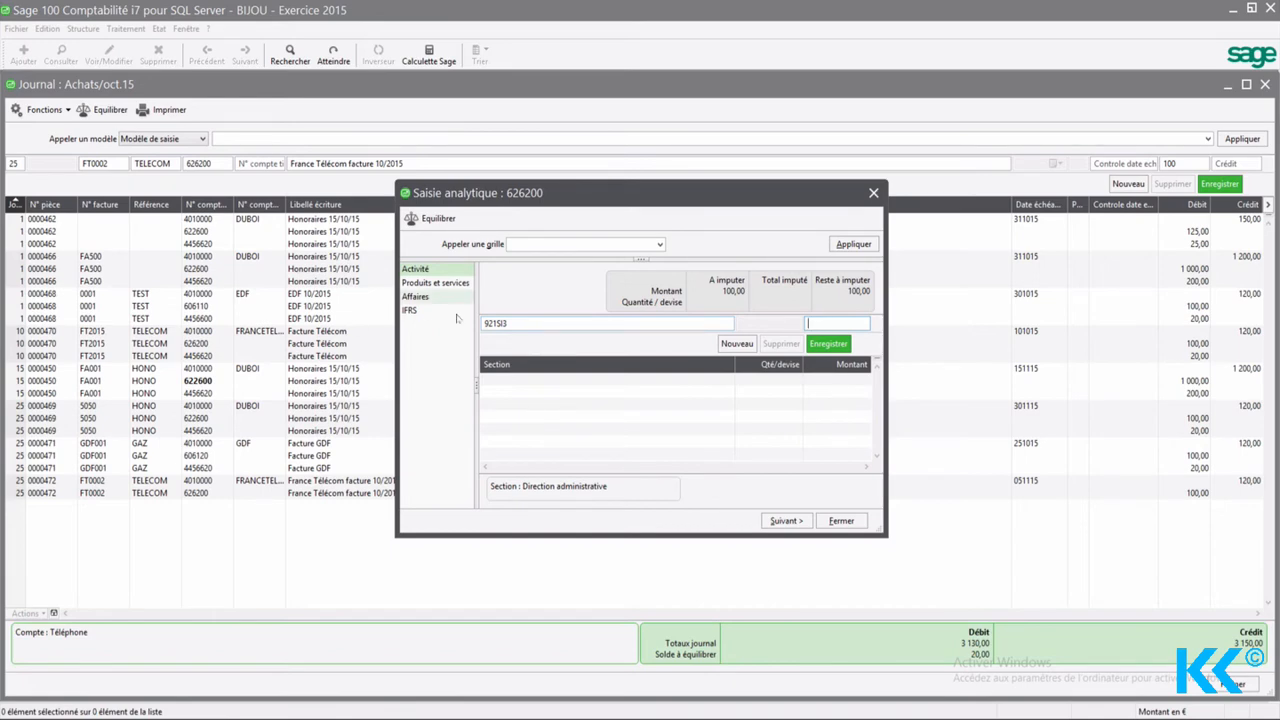
Reselect section 921SI3 (Direction administrative), allocate 33,33 to it and record the allocation line
click(638, 327)
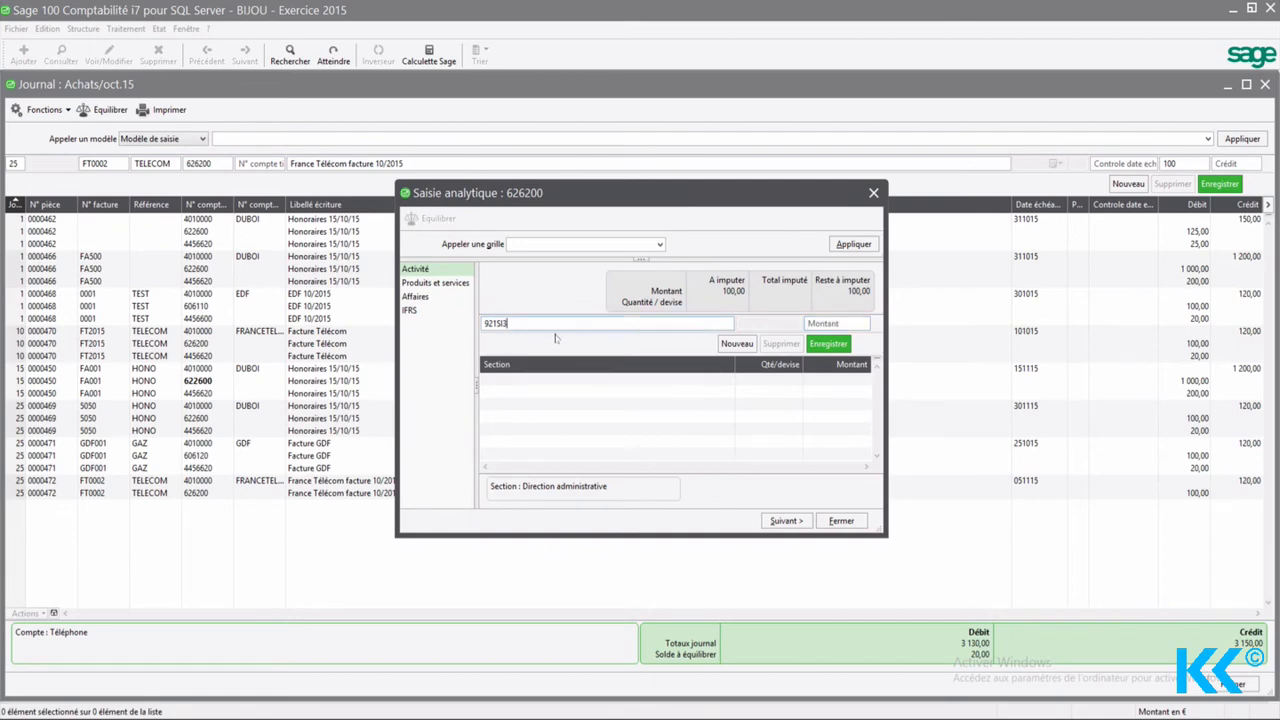
double_click(508, 323)
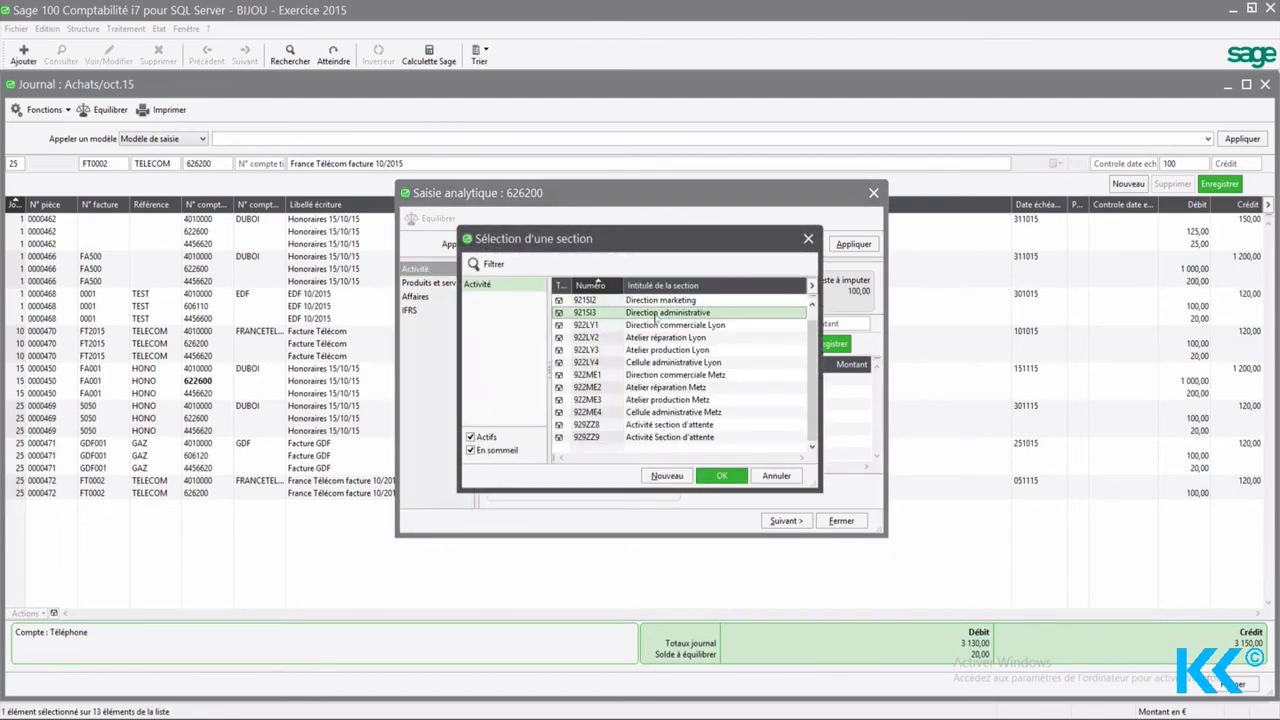
scroll(693, 327, up, 1)
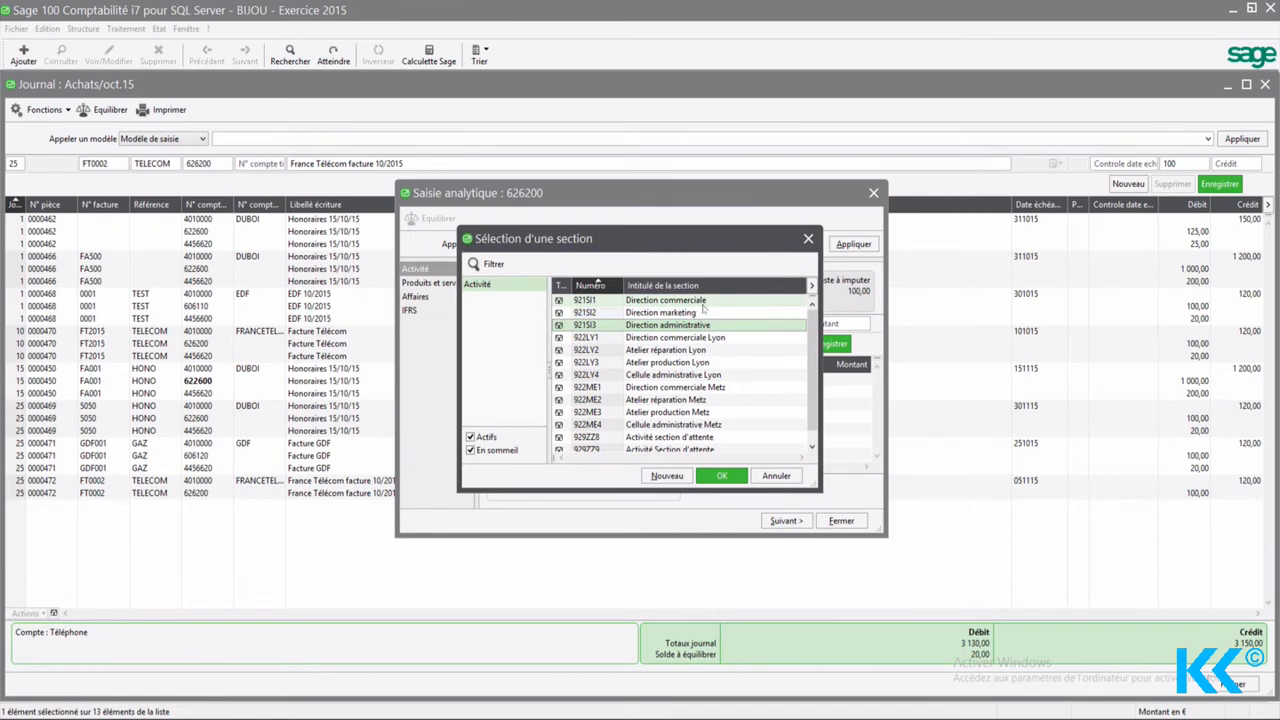
click(728, 477)
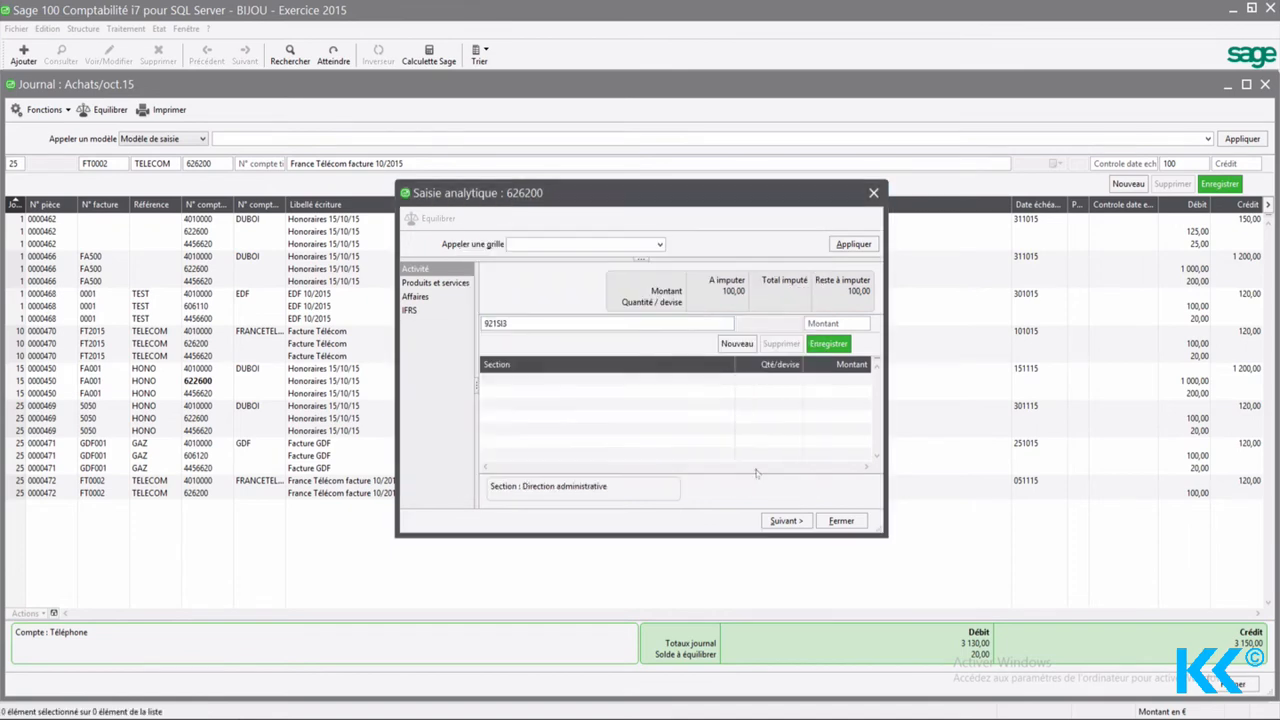
key(Tab)
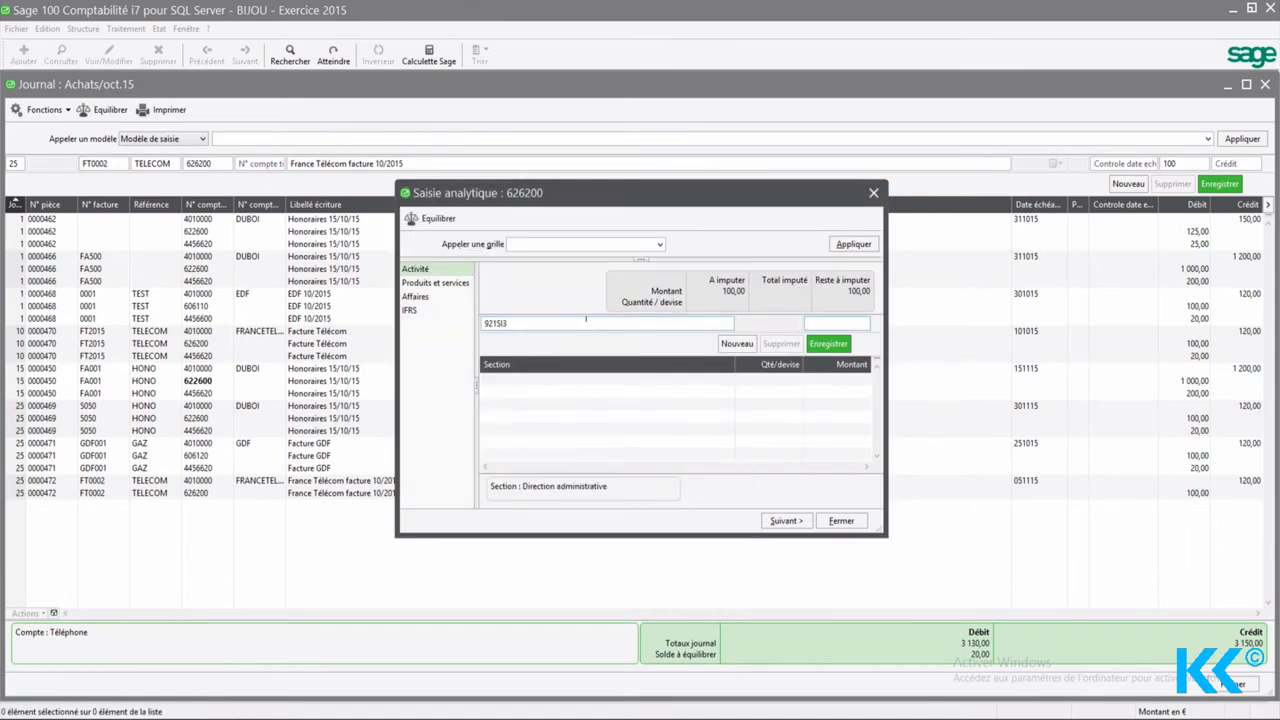
text(33,33)
key(Return)
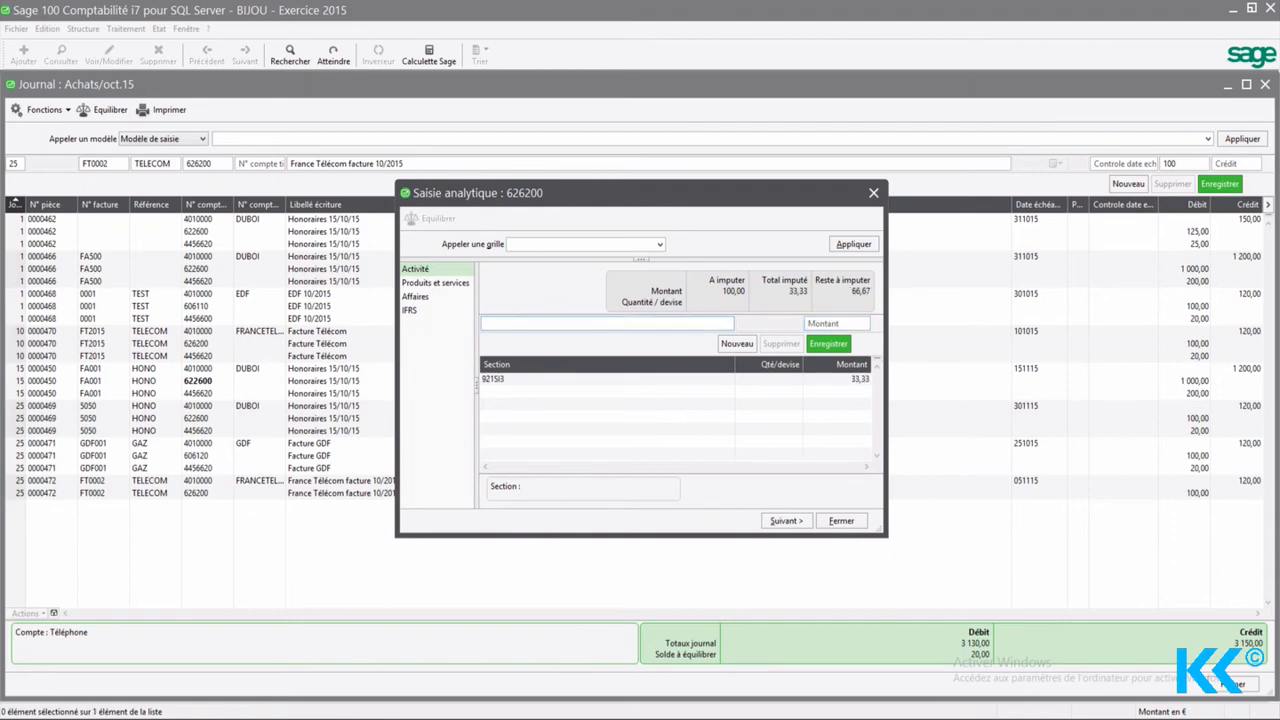
Add an Activité allocation of 33,33 to section 921SI1 (Direction commerciale)
double_click(588, 324)
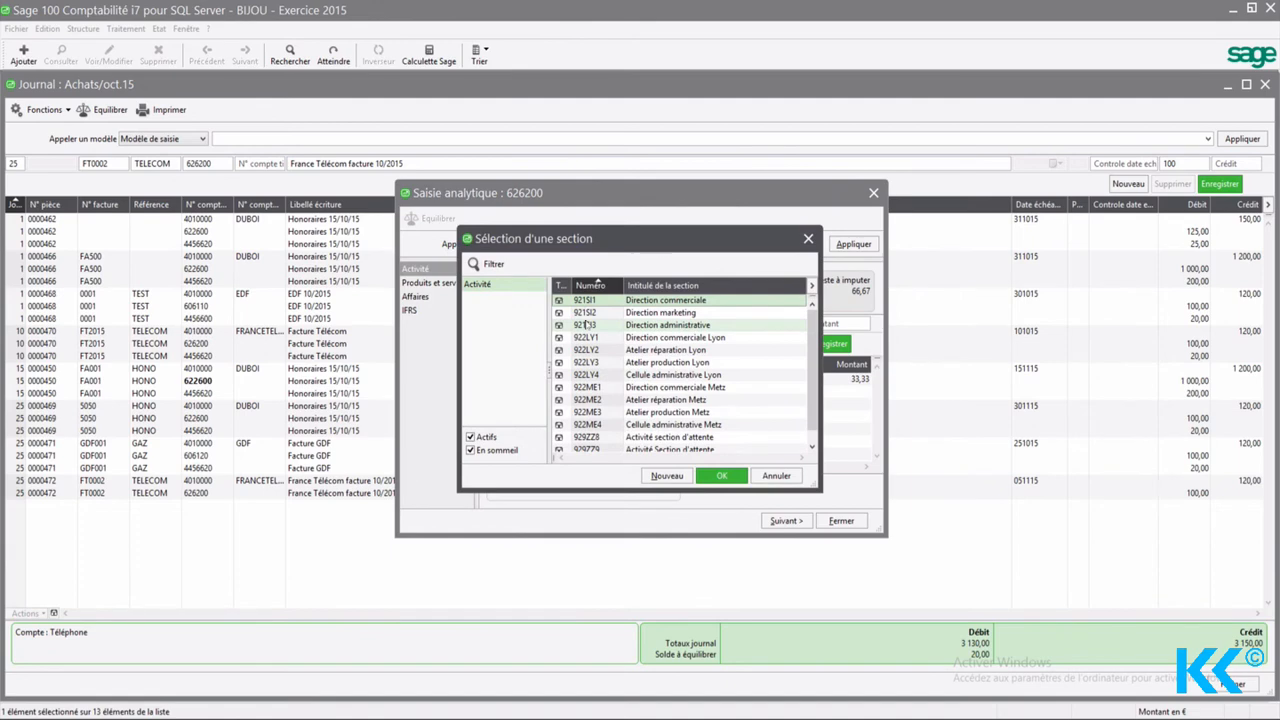
double_click(653, 301)
key(Tab)
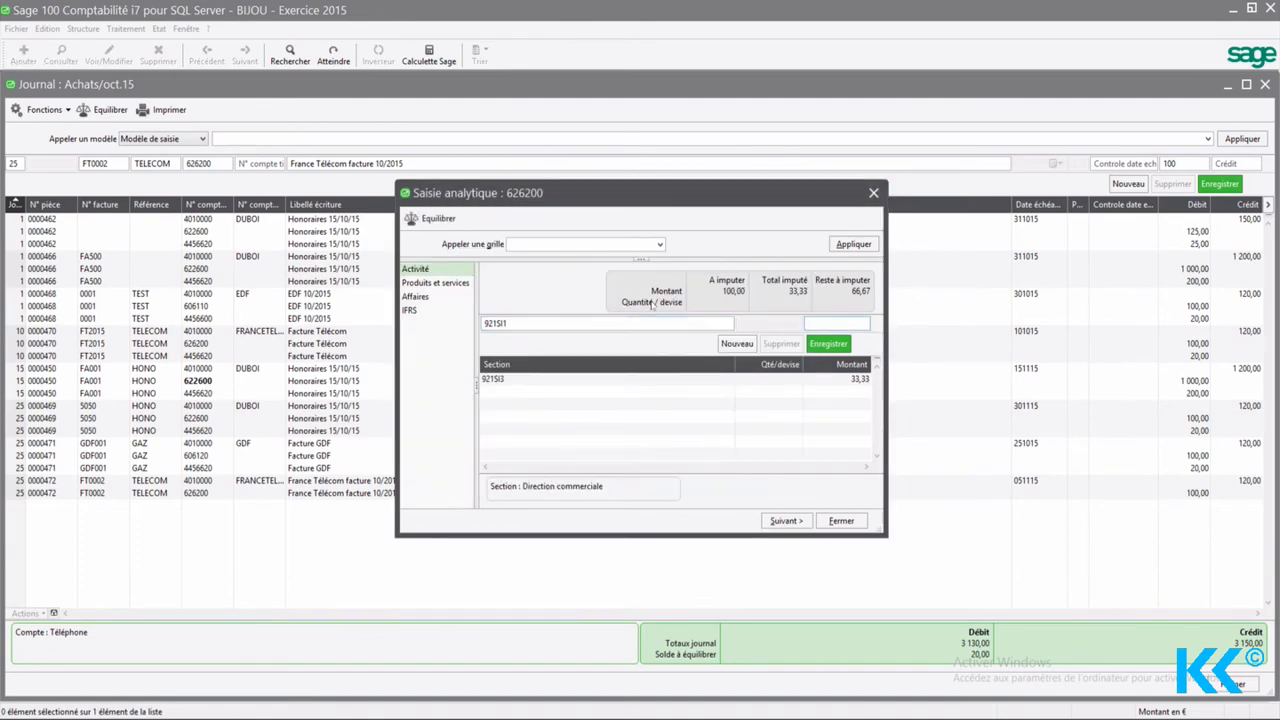
text(33,33%)
key(Return)
Allocate the remaining amount to section 921SI2 (Direction marketing) by balancing, and close the analytical entry
key(Tab)
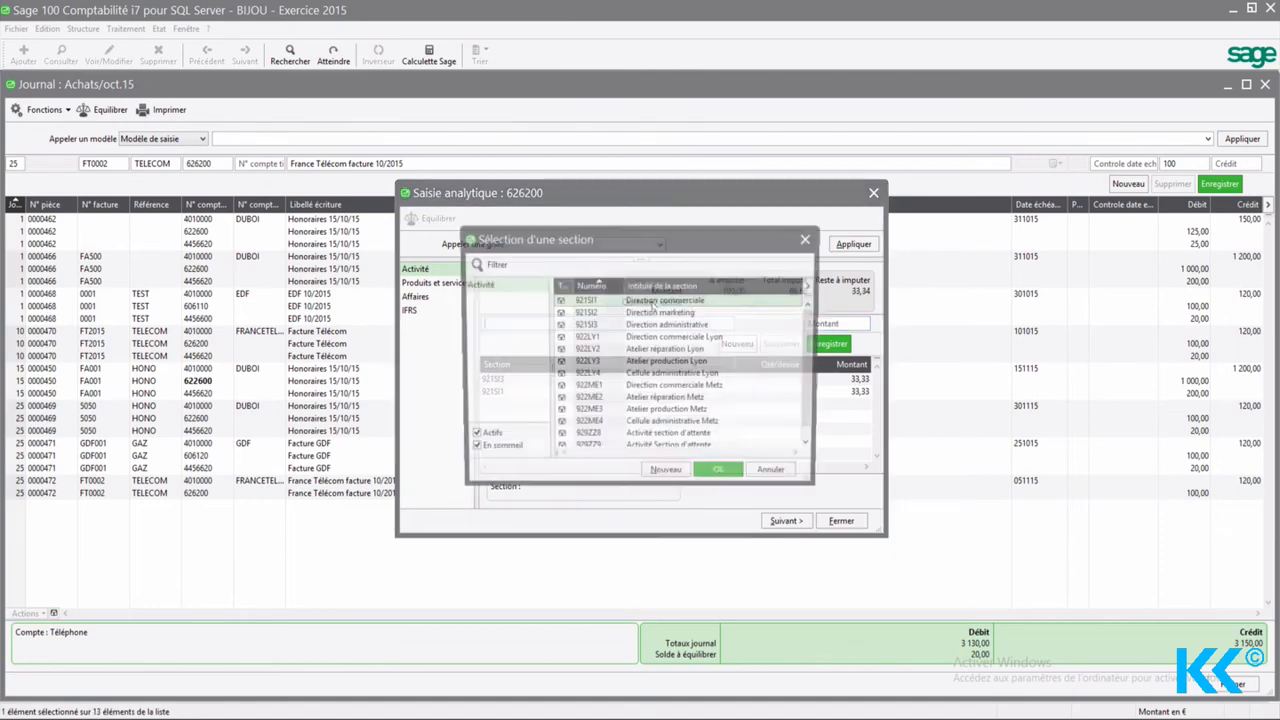
click(655, 313)
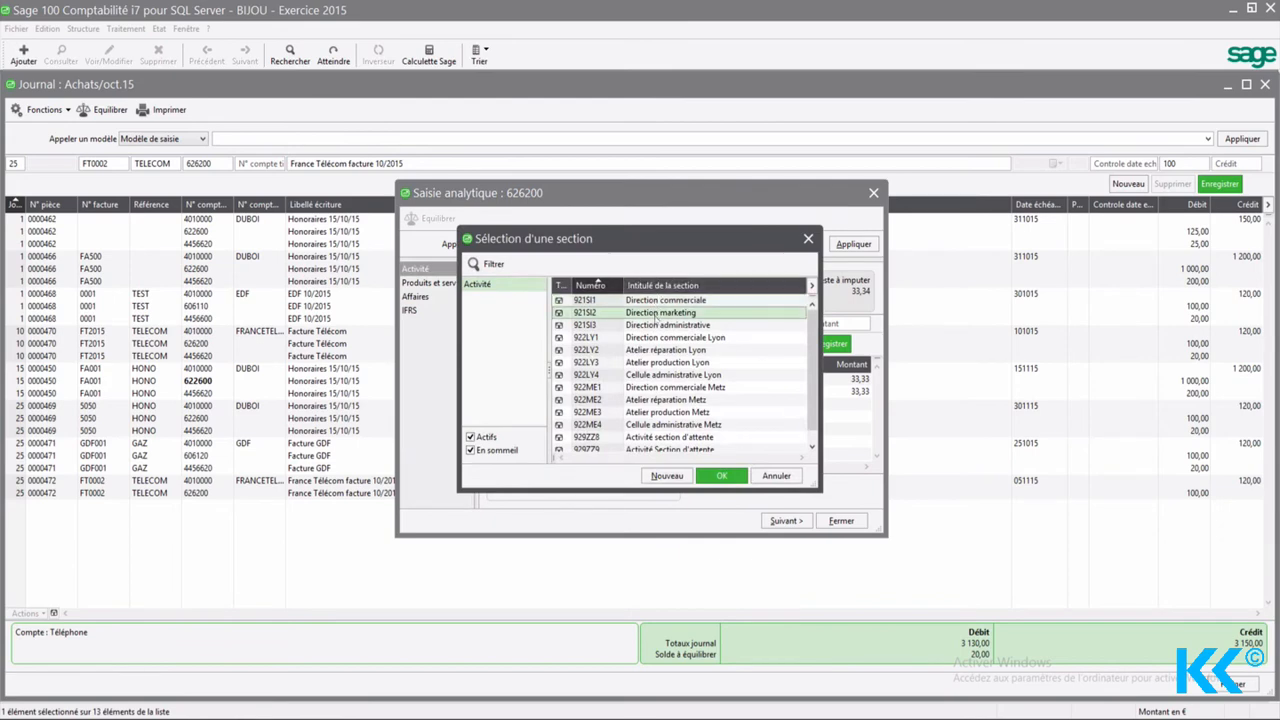
click(705, 479)
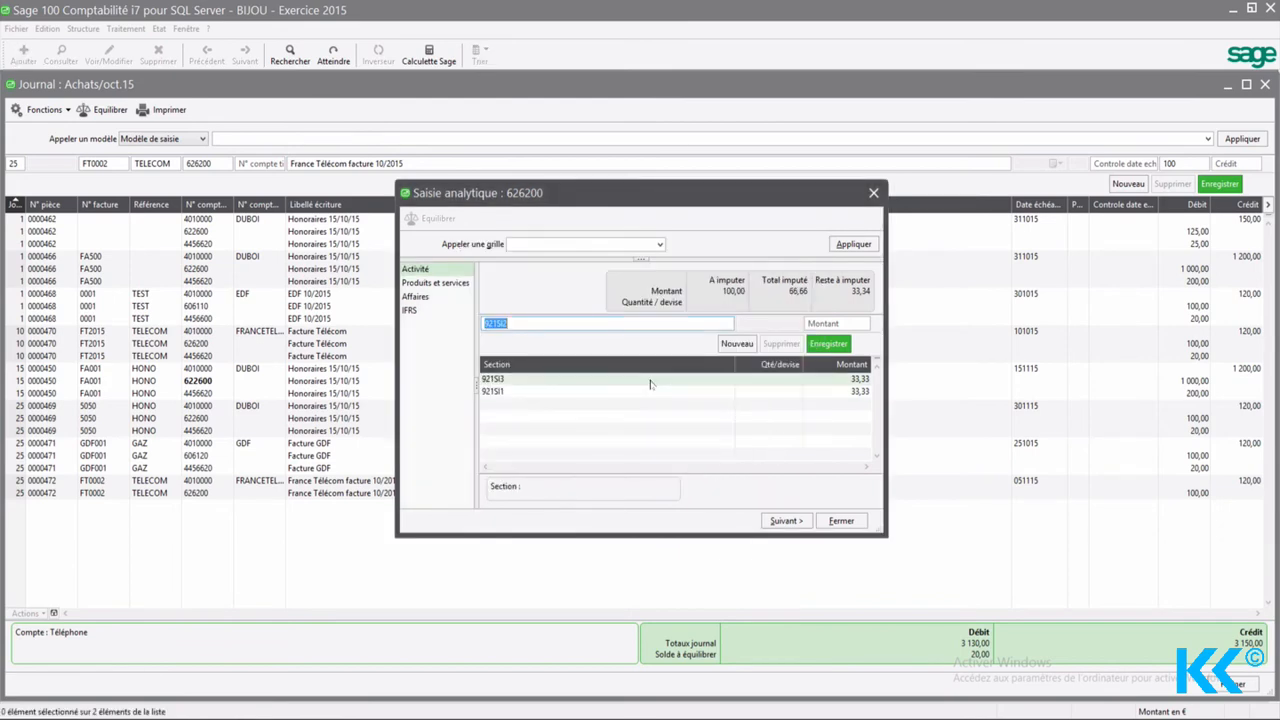
key(Tab)
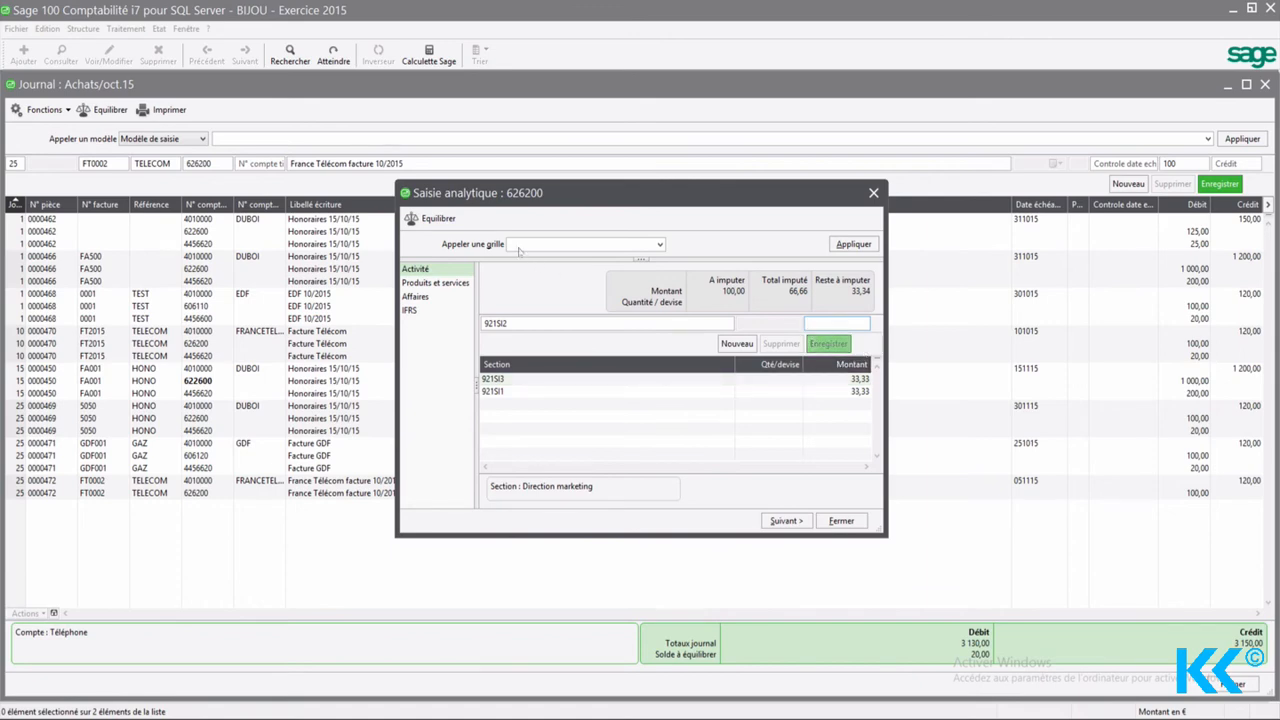
click(437, 225)
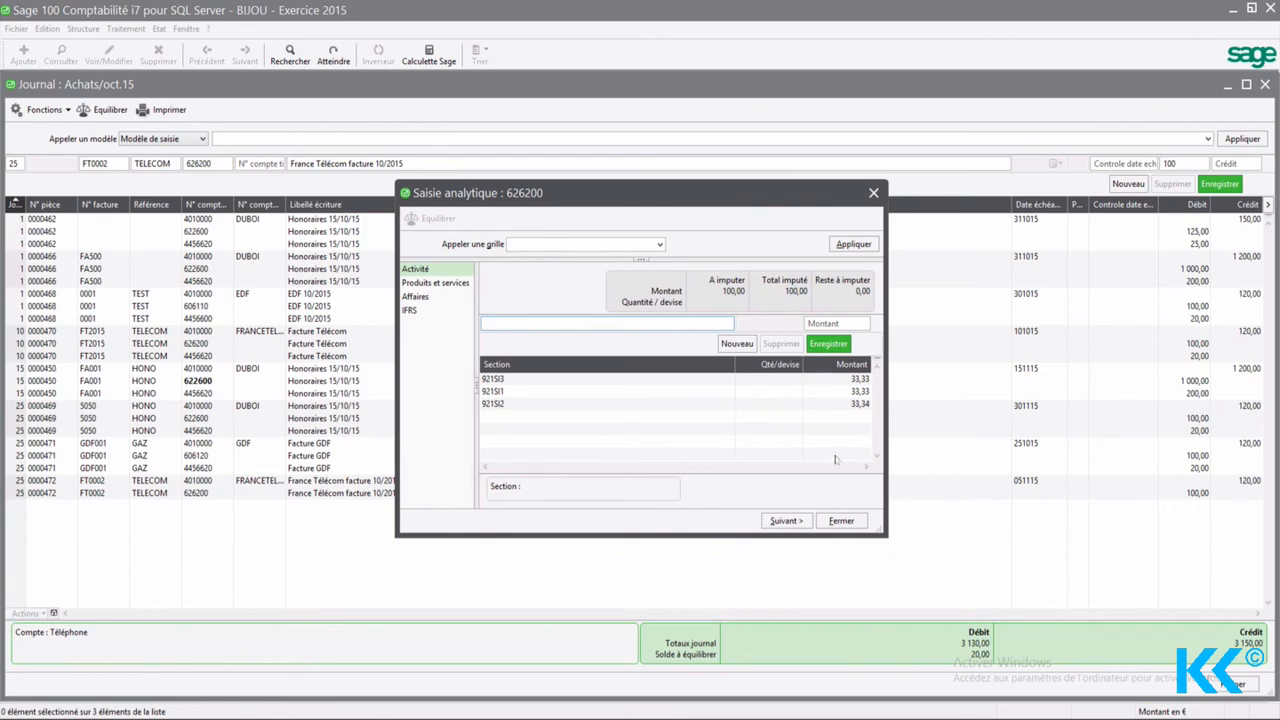
click(841, 520)
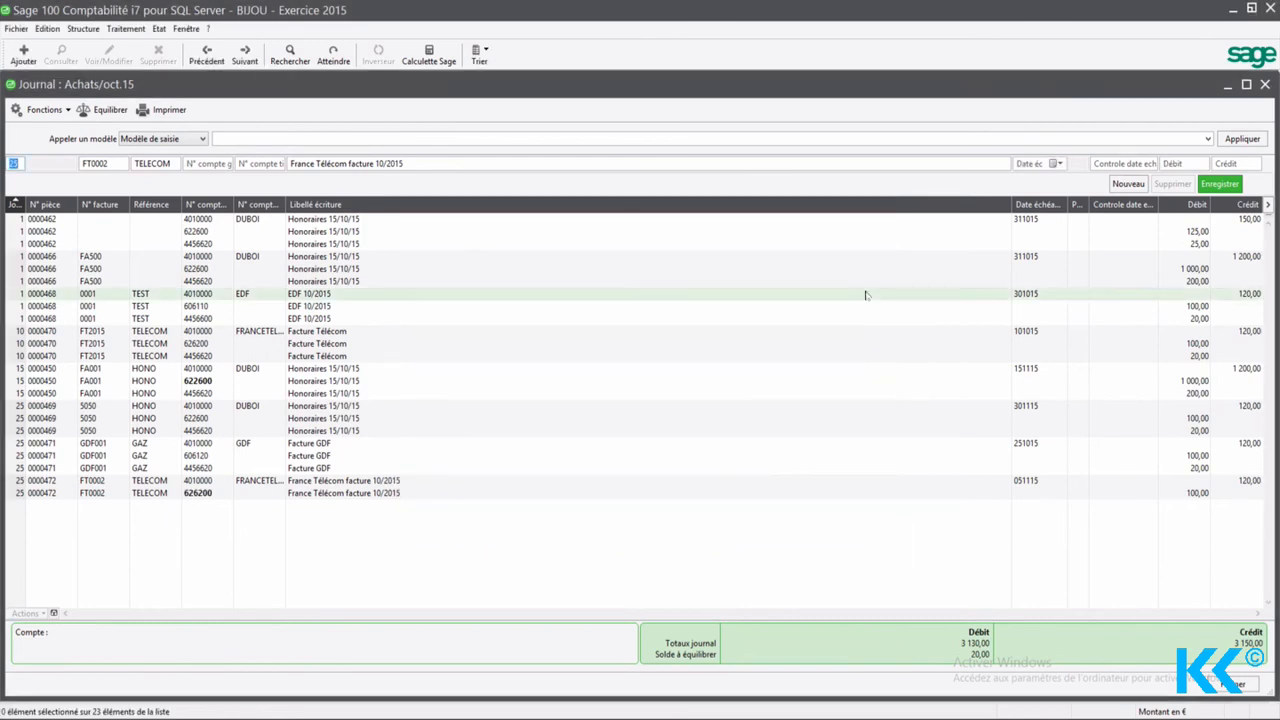
Record the VAT line of invoice FT0002 on day 25 with general account 4456600 and a debit of 20
text(25)
key(Tab)
key(Tab)
key(Tab)
text(44566)
key(Tab)
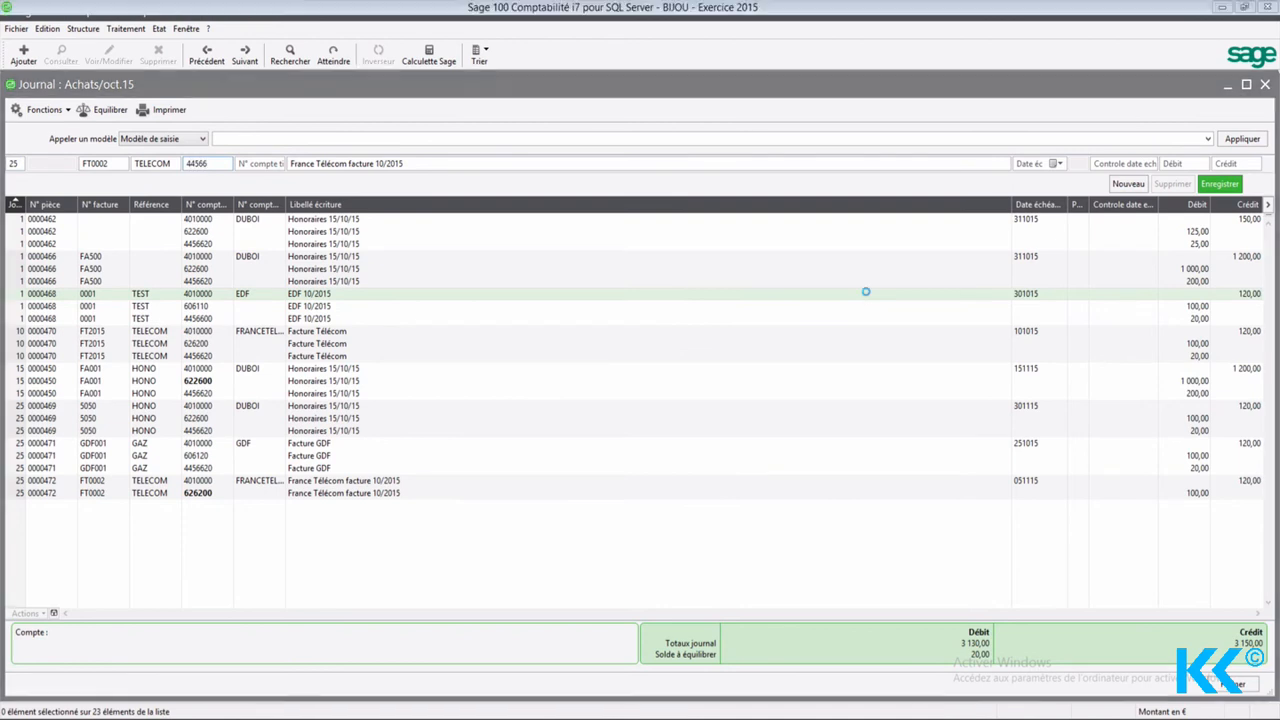
key(Return)
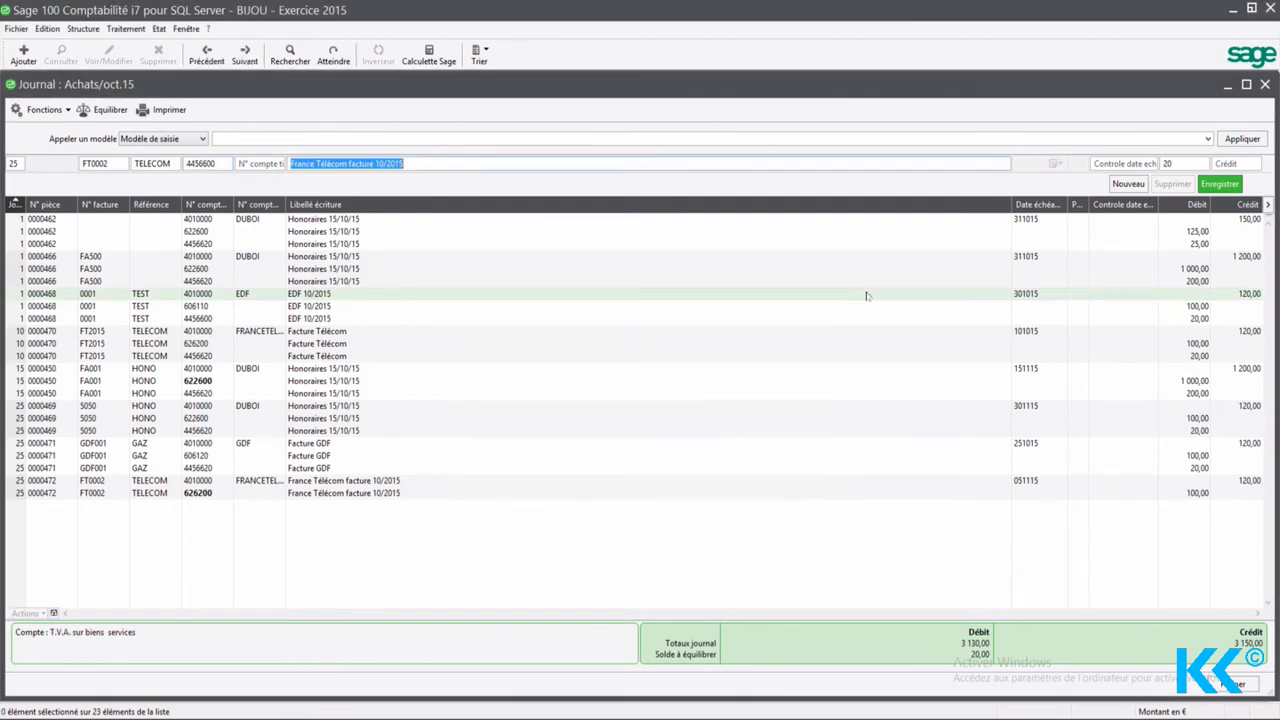
key(Tab)
key(Tab)
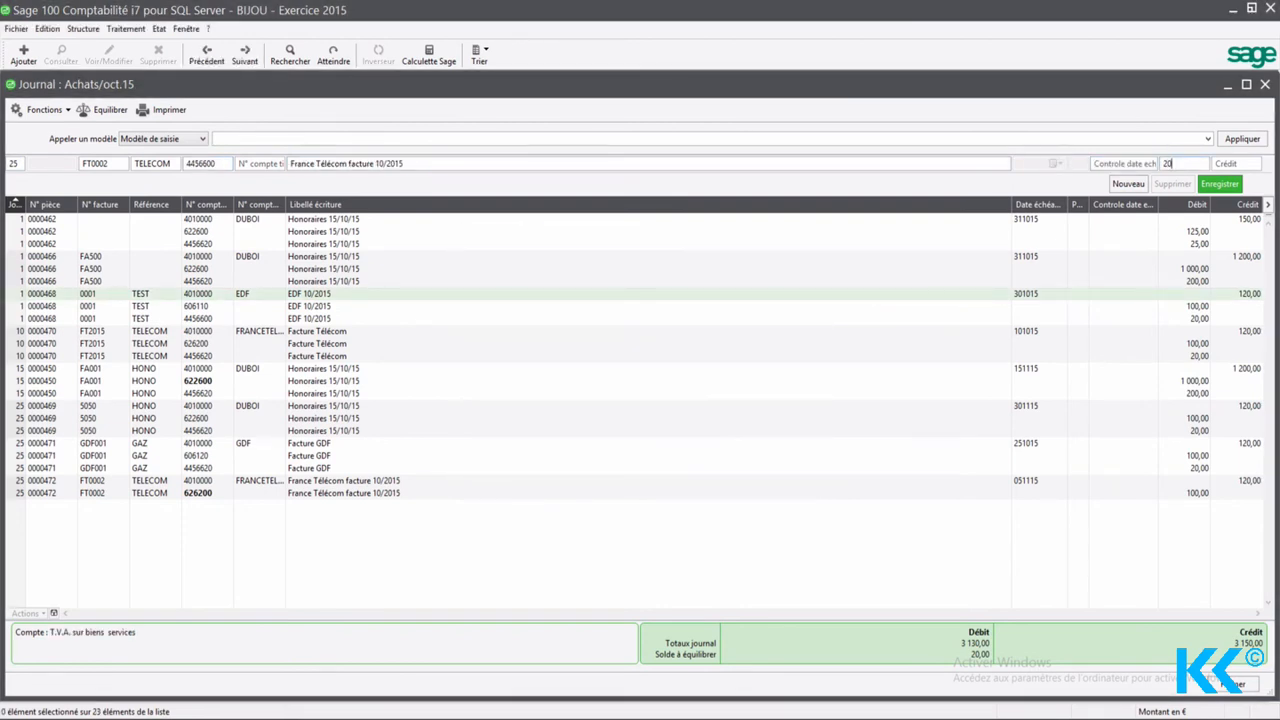
key(Return)
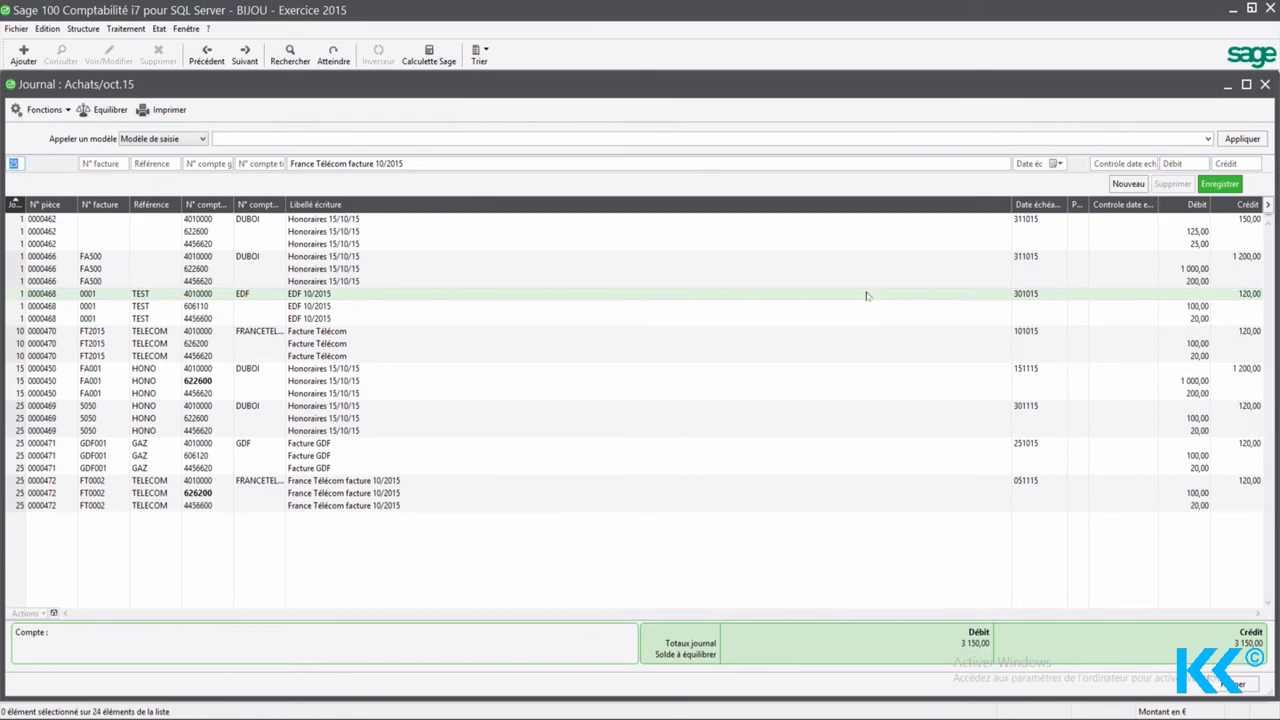
Open the Achats journal for April 2015 from the list of entry journals
click(121, 30)
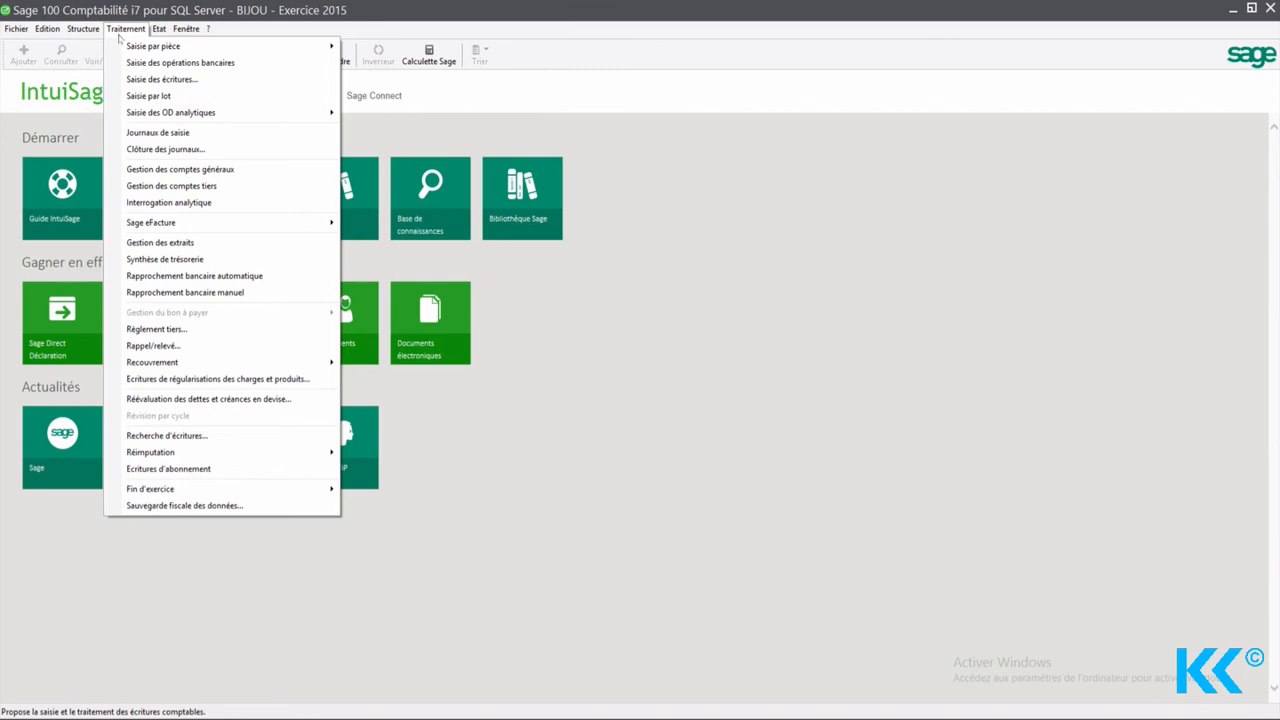
click(136, 132)
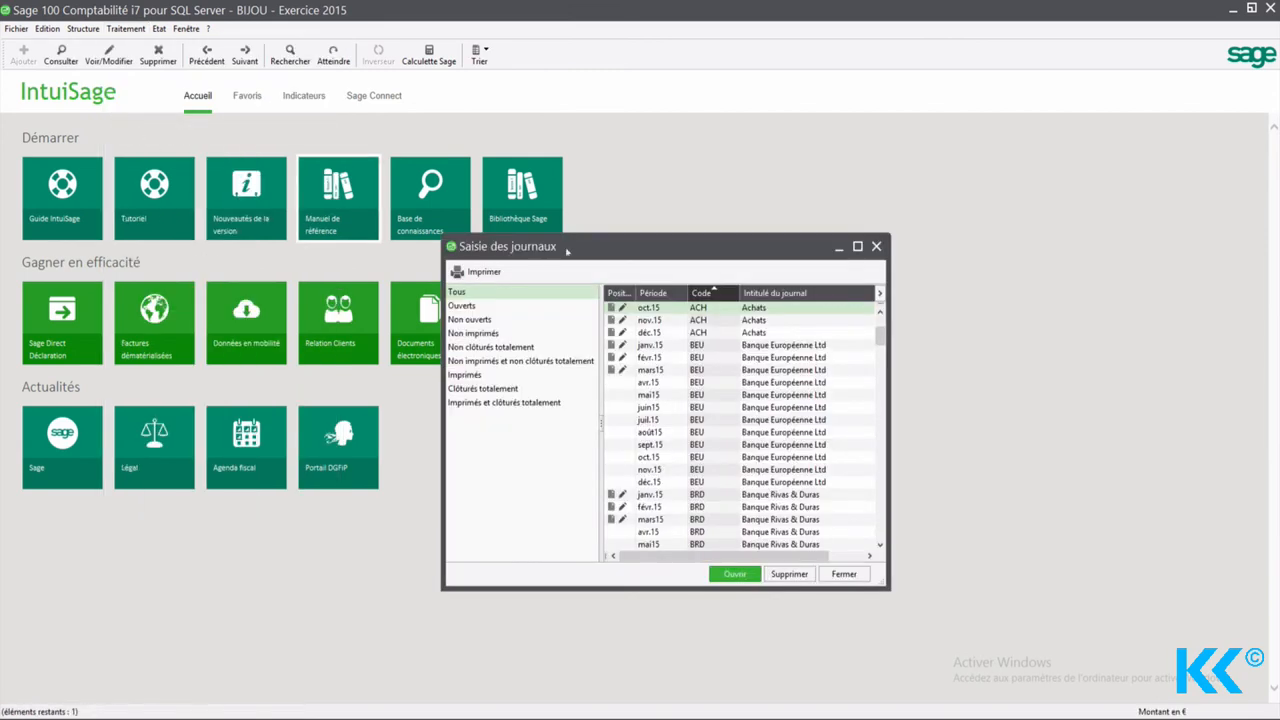
scroll(748, 347, up, 3)
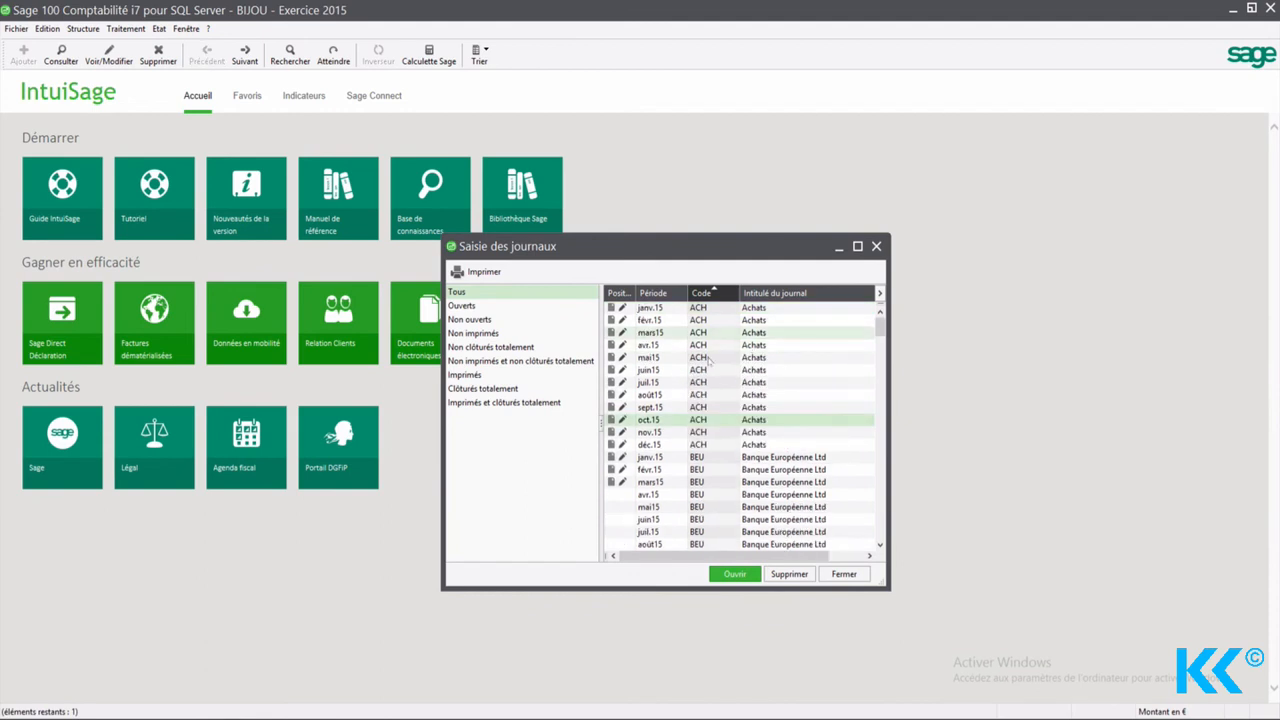
double_click(690, 345)
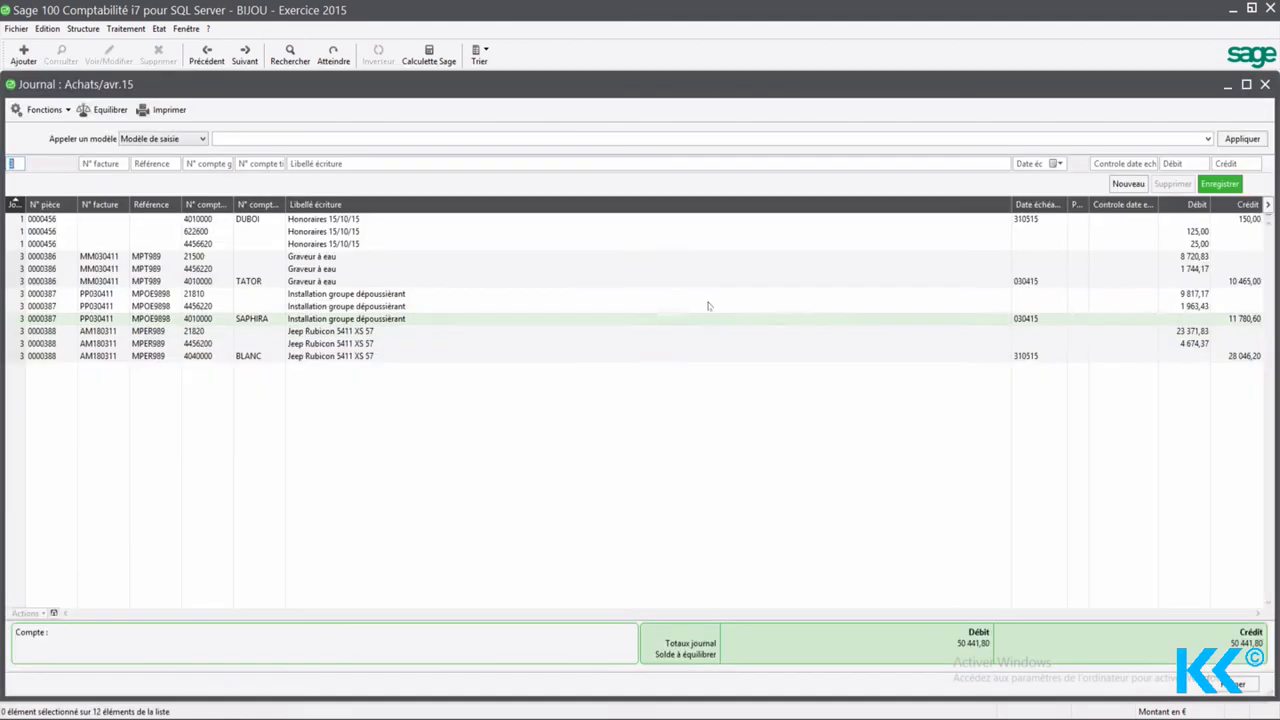
Set the credit of the supplier line (account 4010000) in the Honoraires 15/10/15 entry to 300 and record it
click(332, 259)
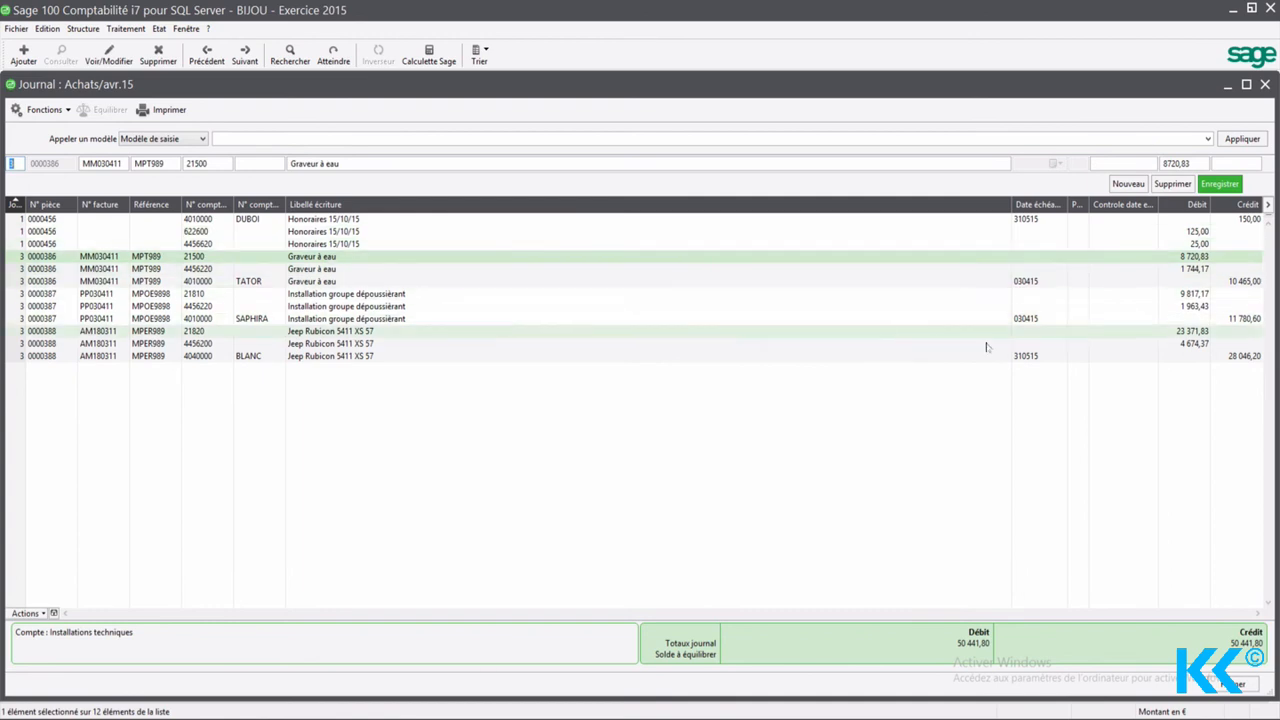
click(1224, 282)
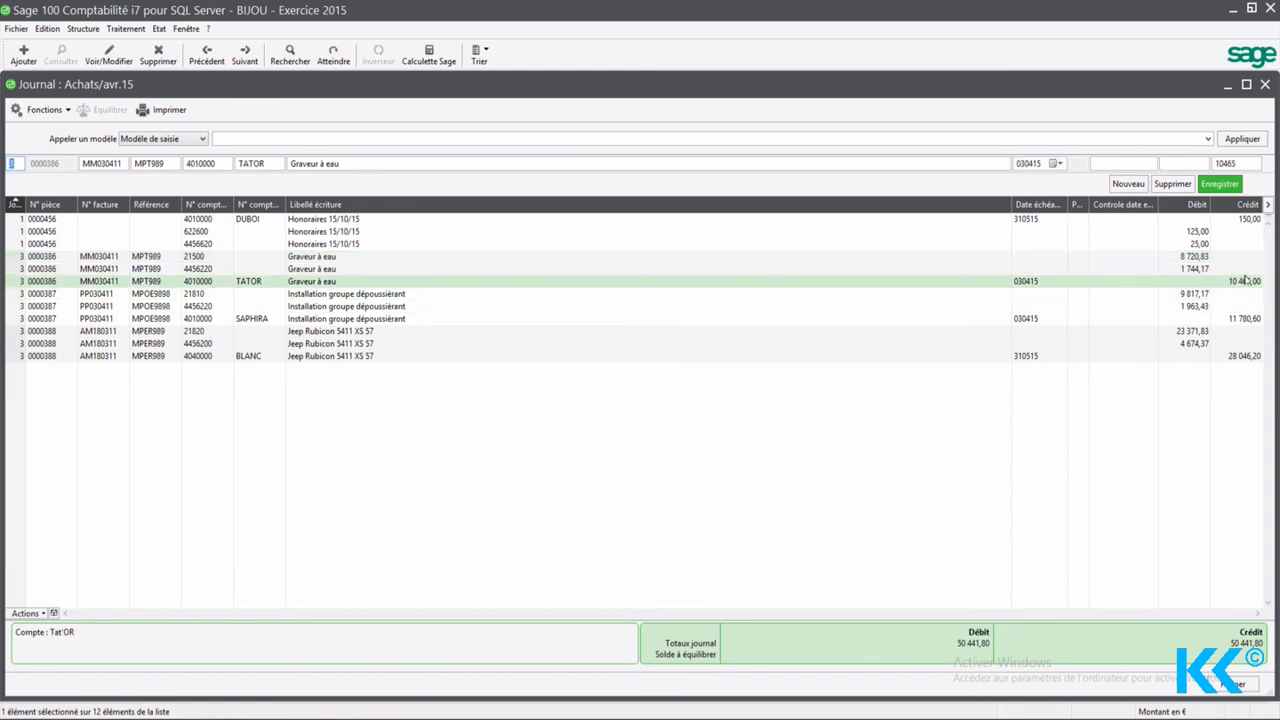
click(1218, 222)
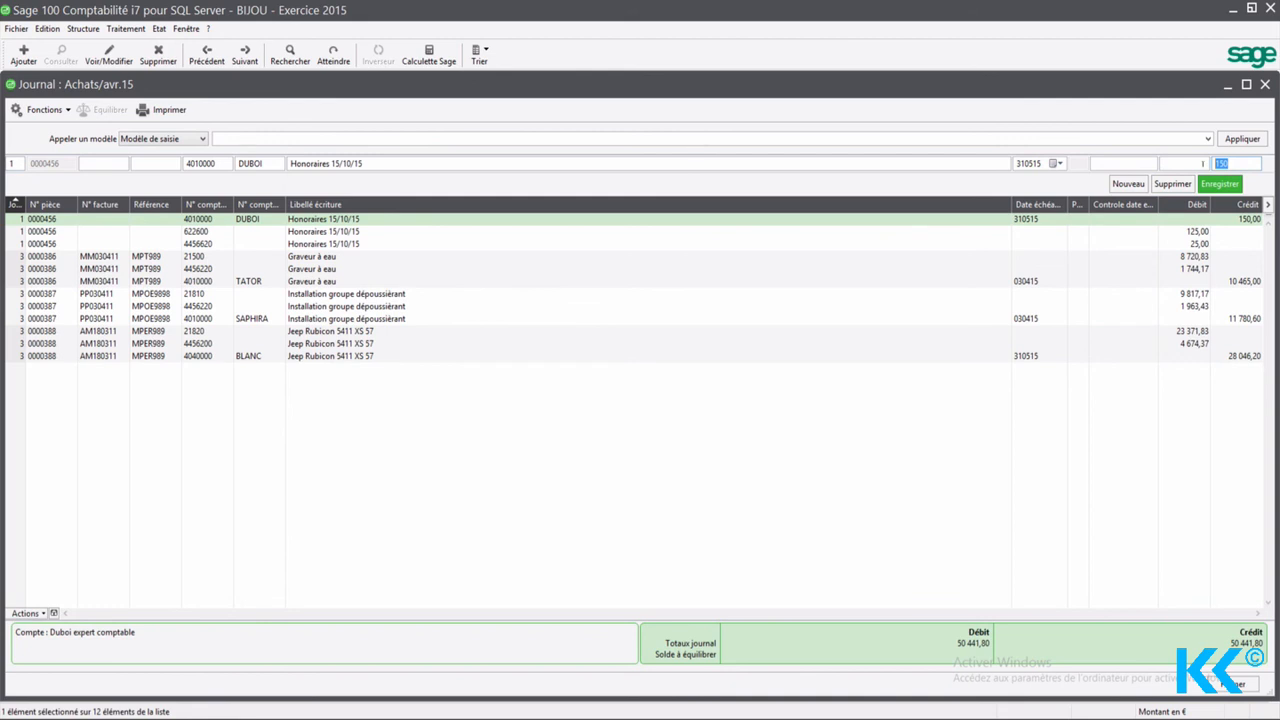
text(300)
key(Return)
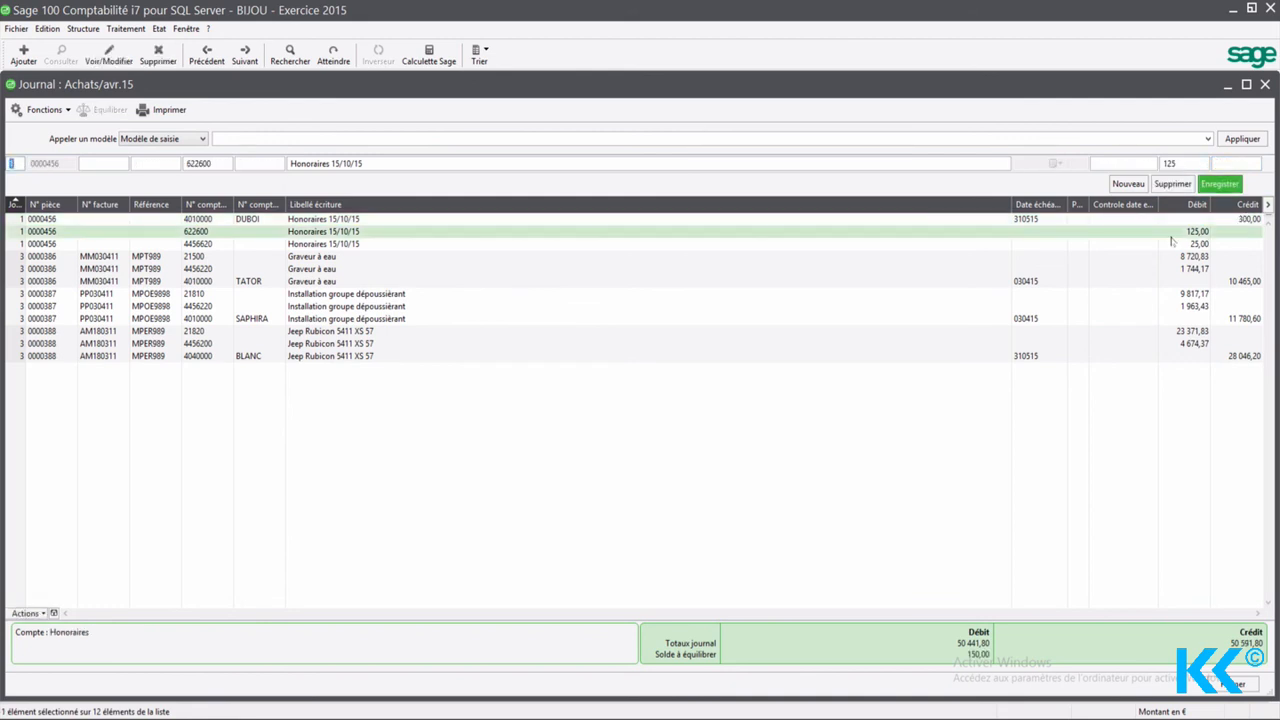
Set the debit of the Honoraires 15/10/15 VAT line (account 4456620) to 50 and record it
click(1197, 246)
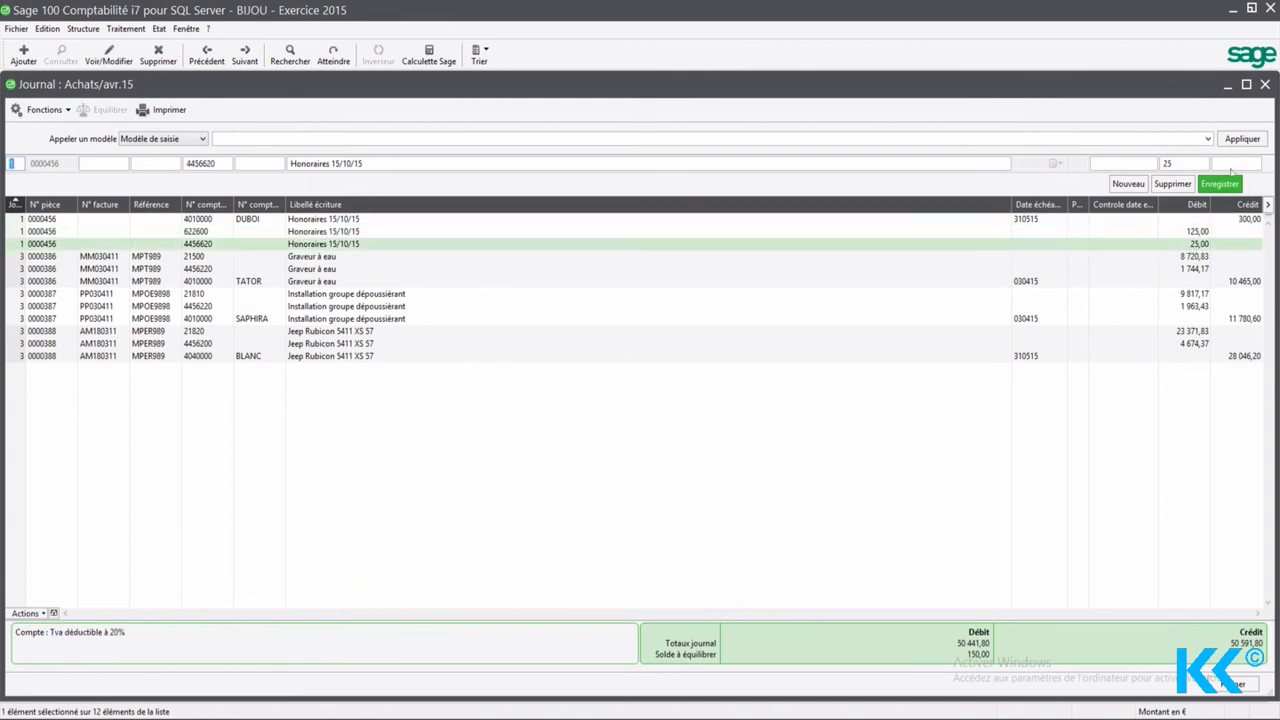
drag(1186, 164, 1116, 163)
text(50)
key(Return)
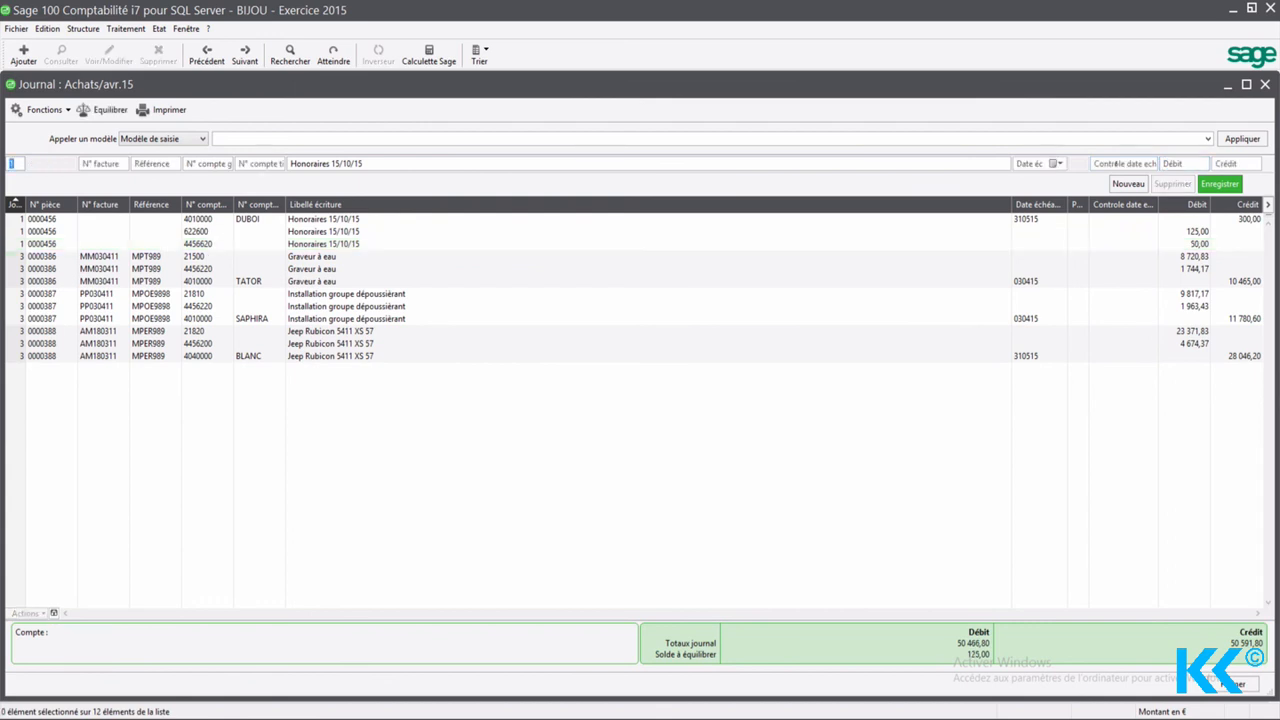
Set the debit of the Honoraires 15/10/15 expense line (account 622600) to 250 and dismiss the analytical entry without an allocation
click(1186, 233)
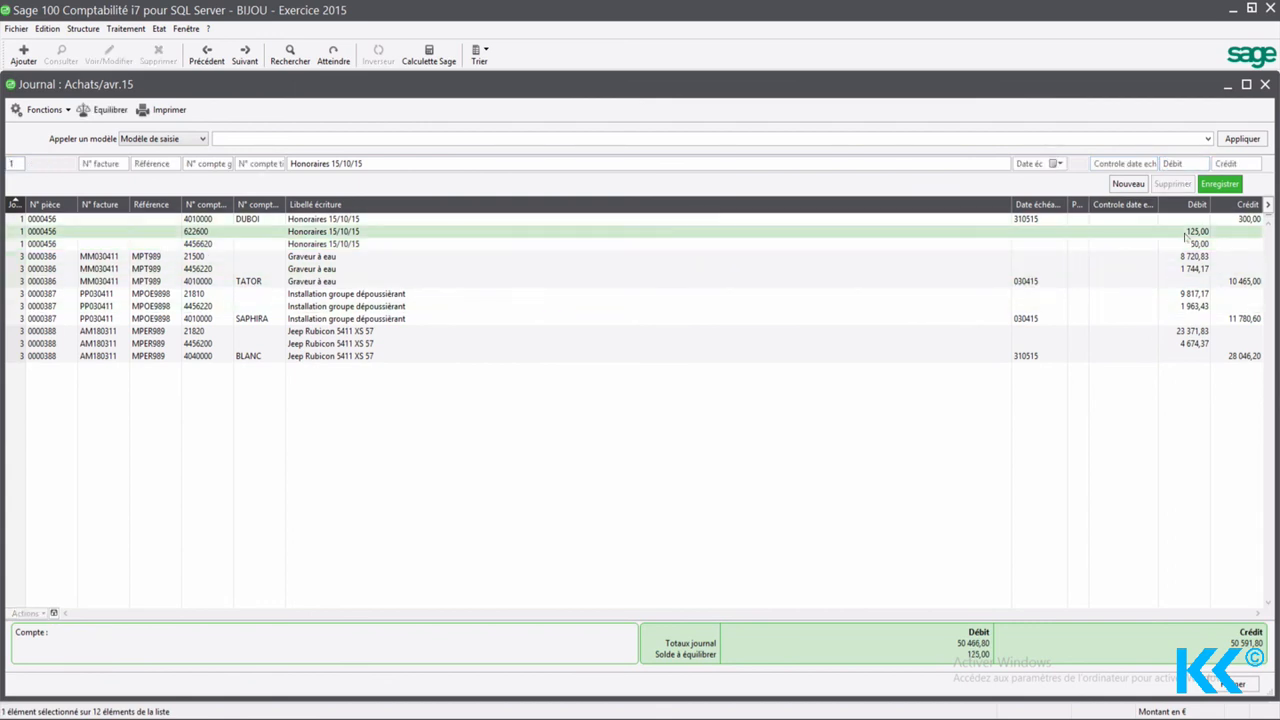
double_click(1186, 236)
click(1187, 163)
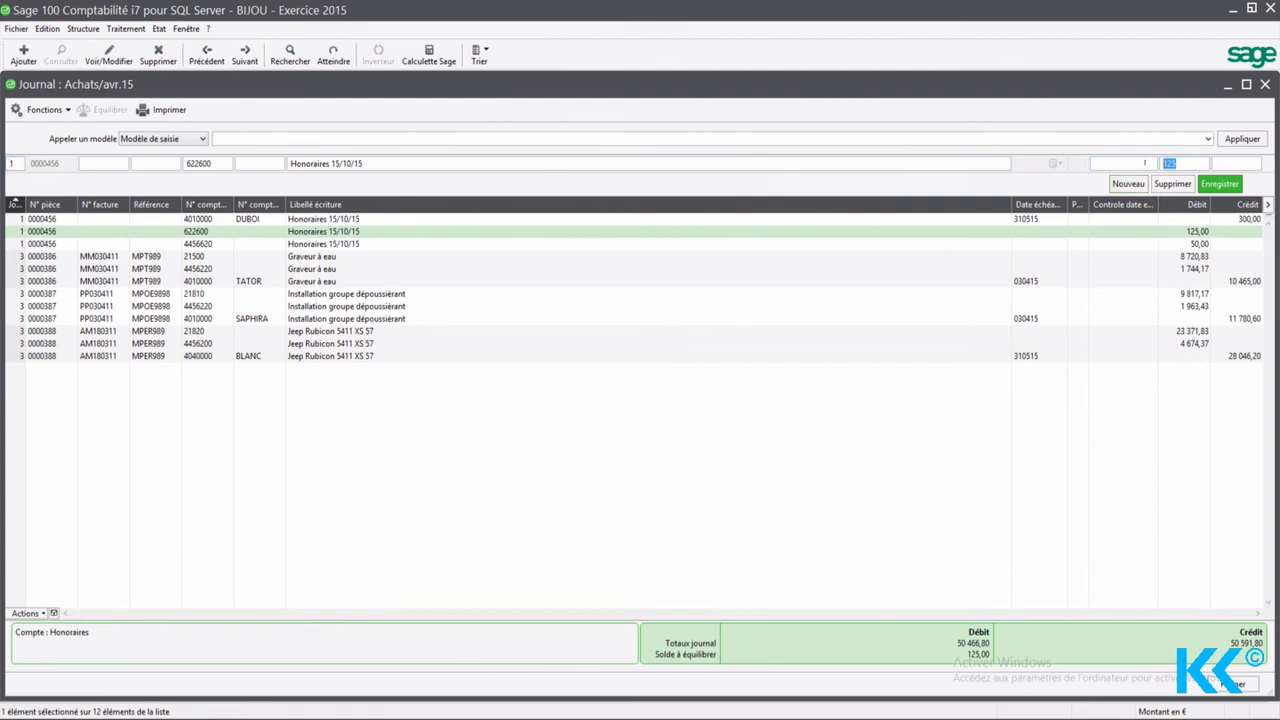
text(250)
key(Return)
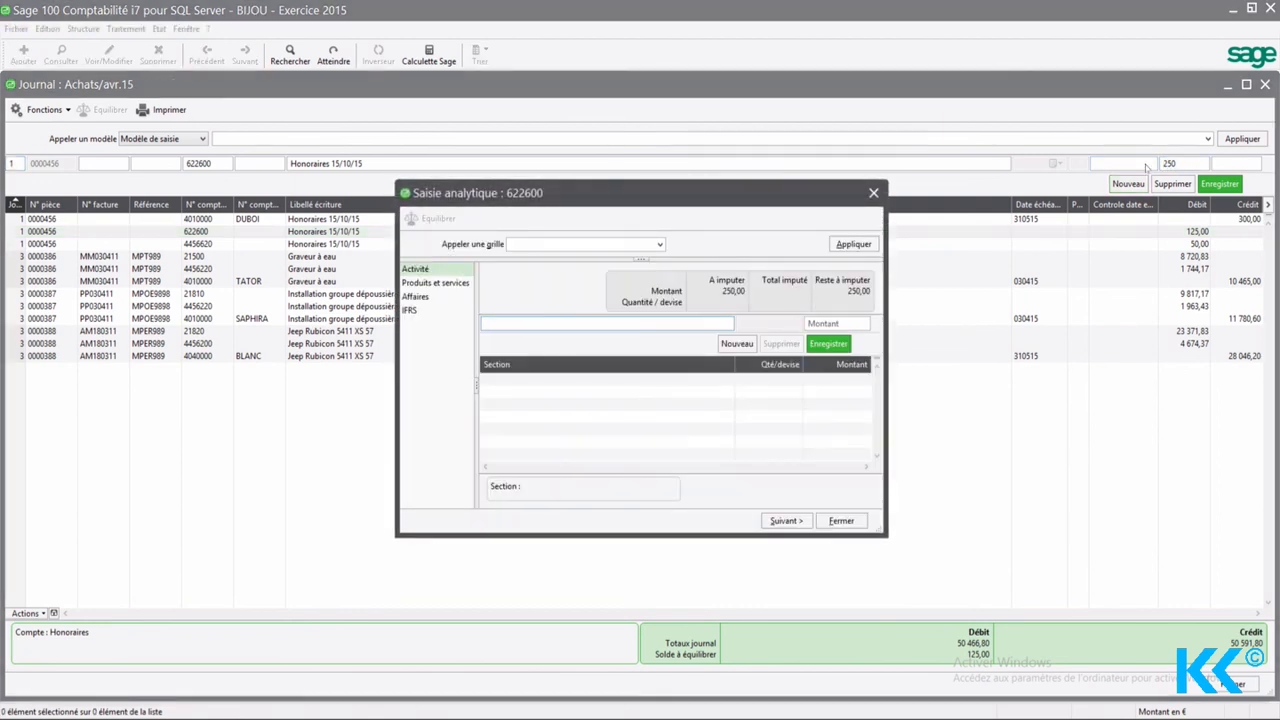
key(Escape)
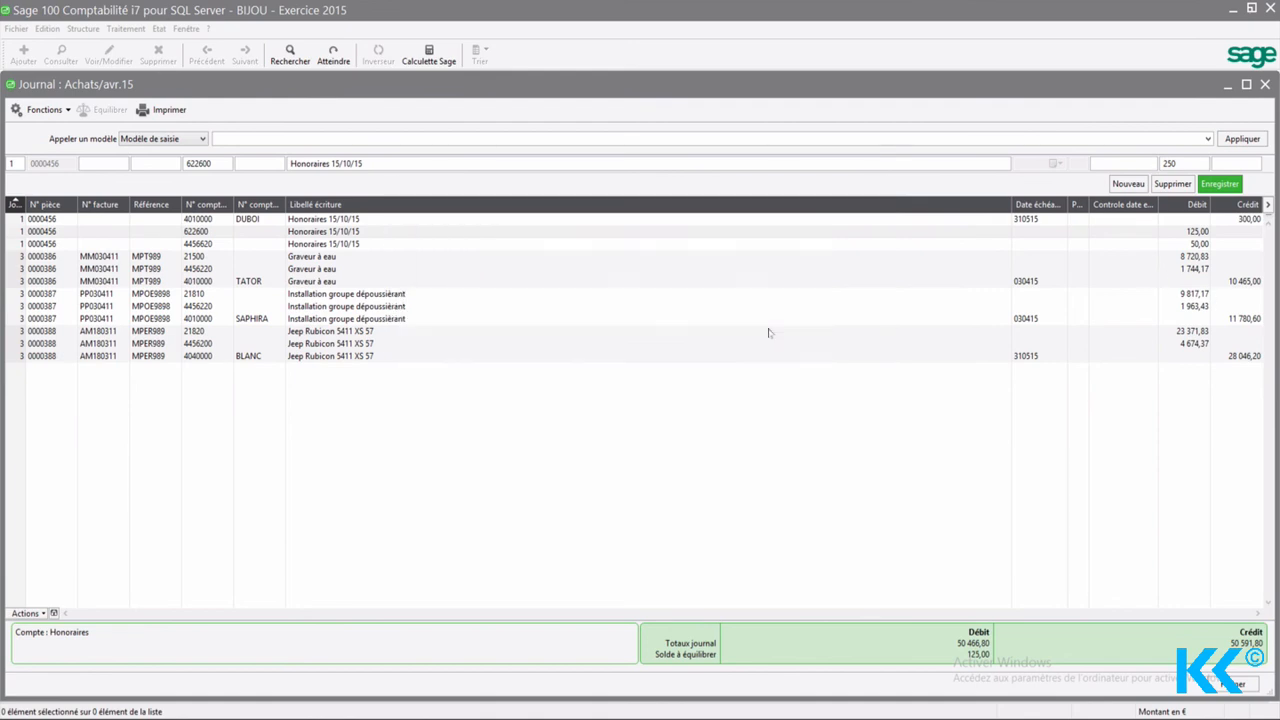